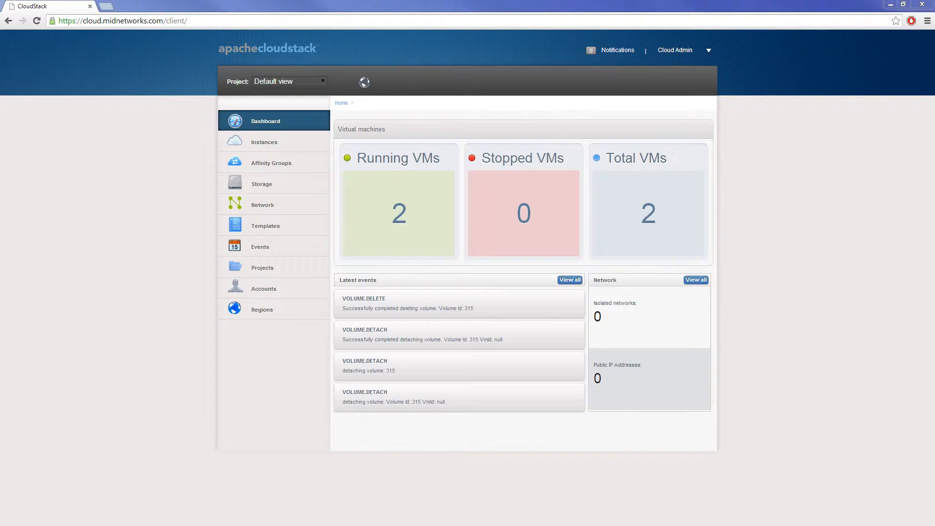
Add a storage volume named Disk 1 in the Toronto zone with the 25GB SSD Disk offering
left_click(283, 189)
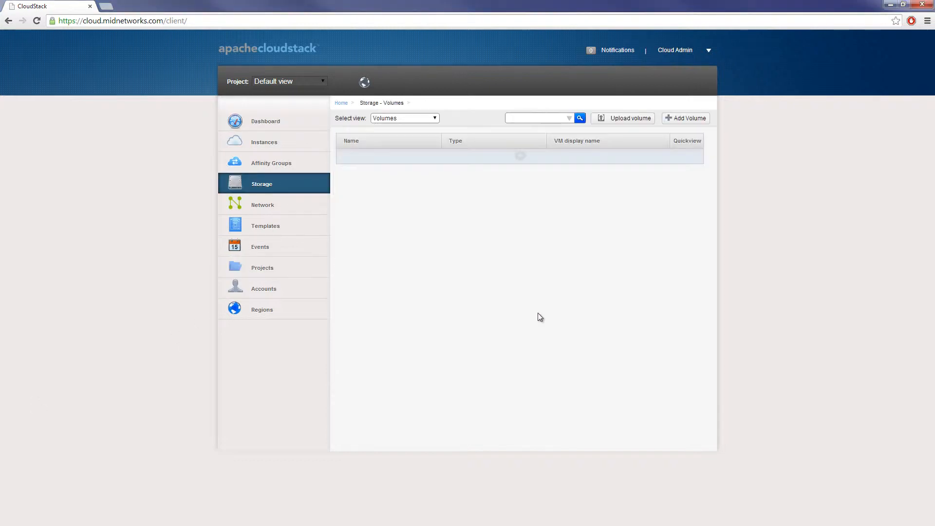
left_click(702, 123)
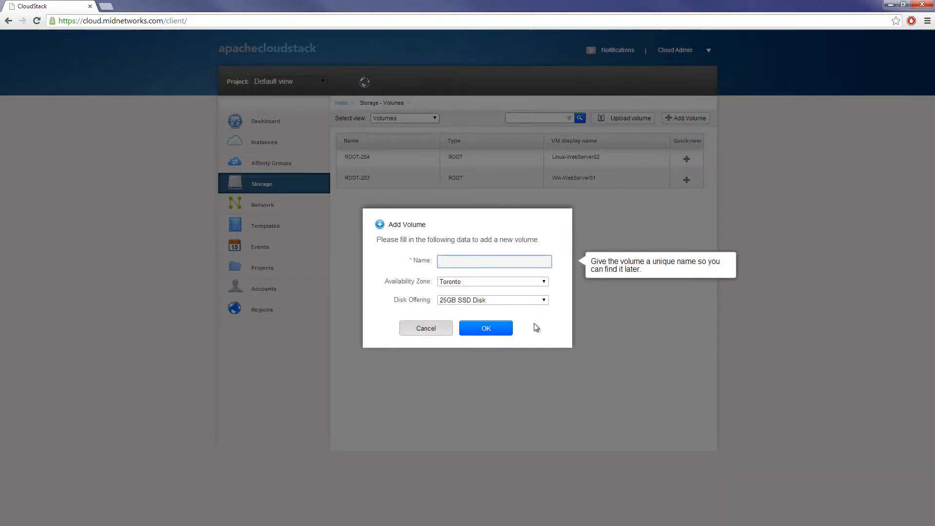
type("Disk 1")
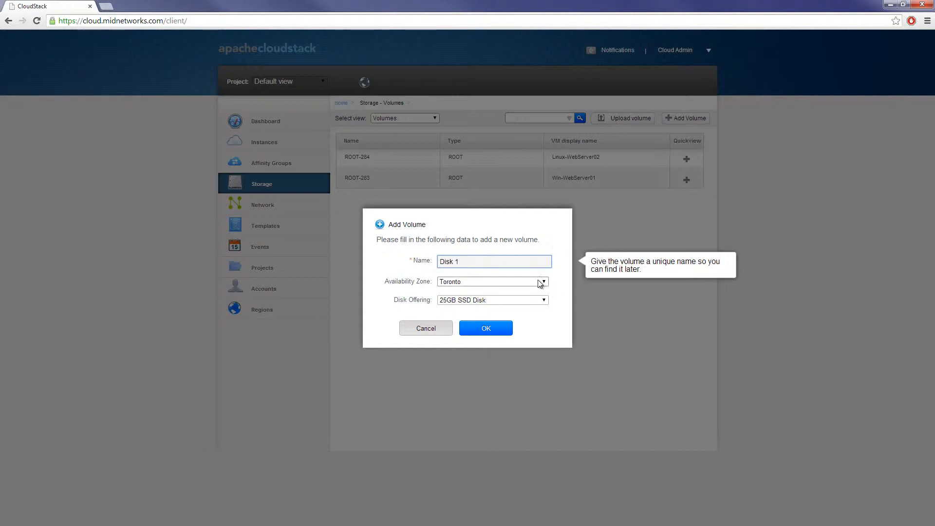
left_click(543, 300)
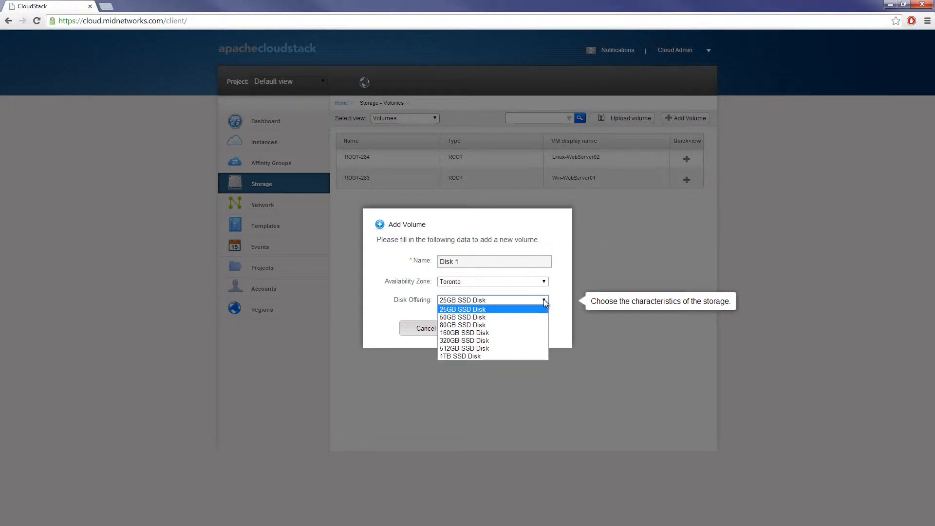
left_click(538, 308)
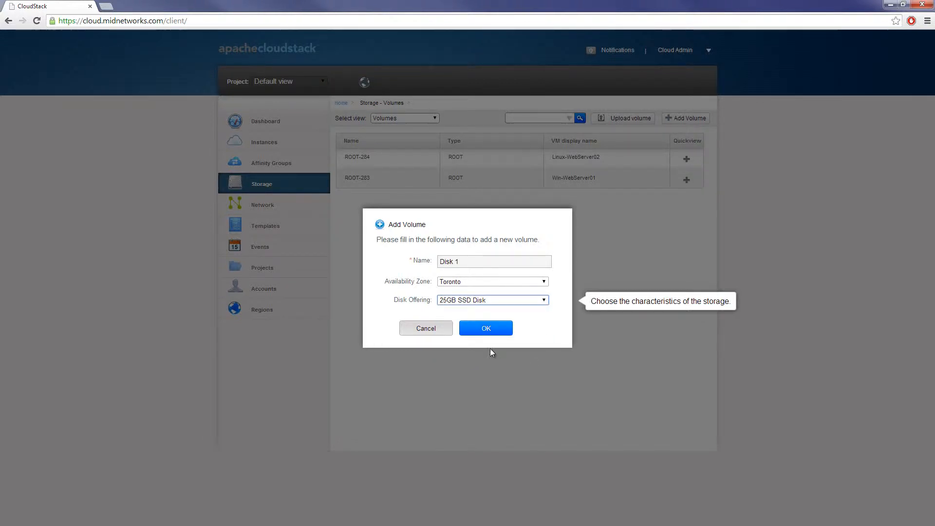
left_click(487, 329)
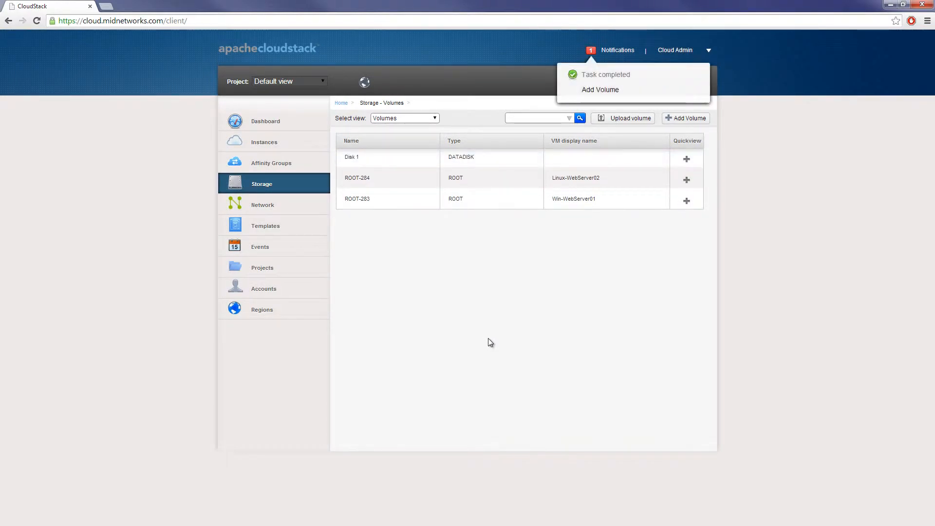
Attach the Disk 1 volume to the Win-WebServer01 instance
left_click(382, 162)
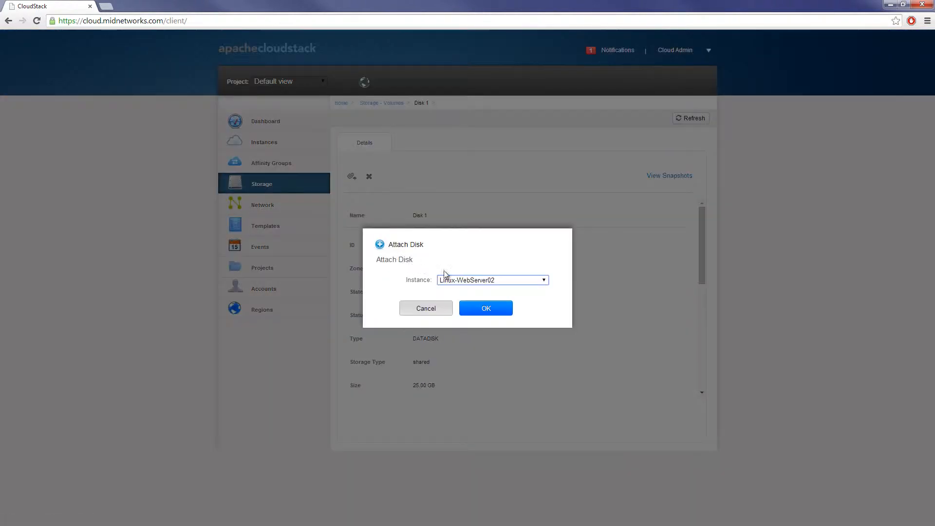
left_click(545, 281)
left_click(522, 294)
left_click(492, 309)
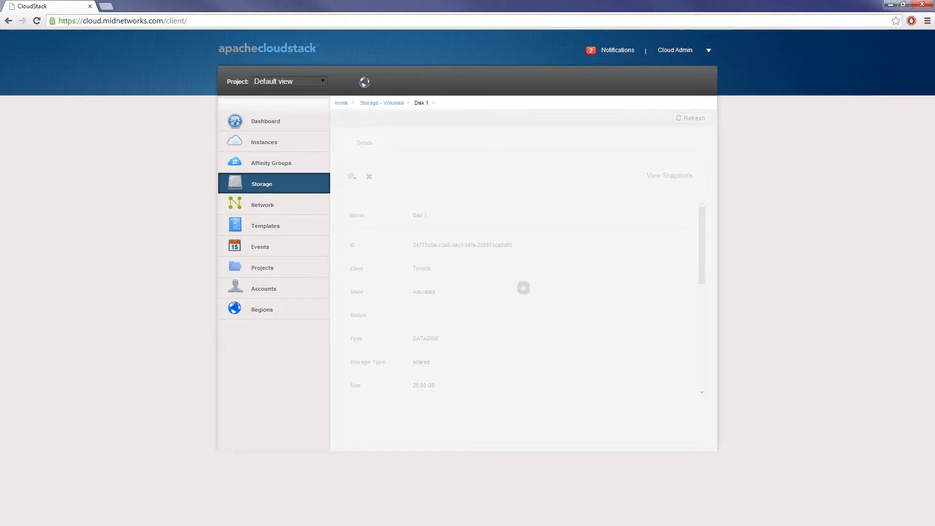
Switch to the Windows server's Remote Desktop session and open Disk Management in Server Manager
key("alt+Tab")
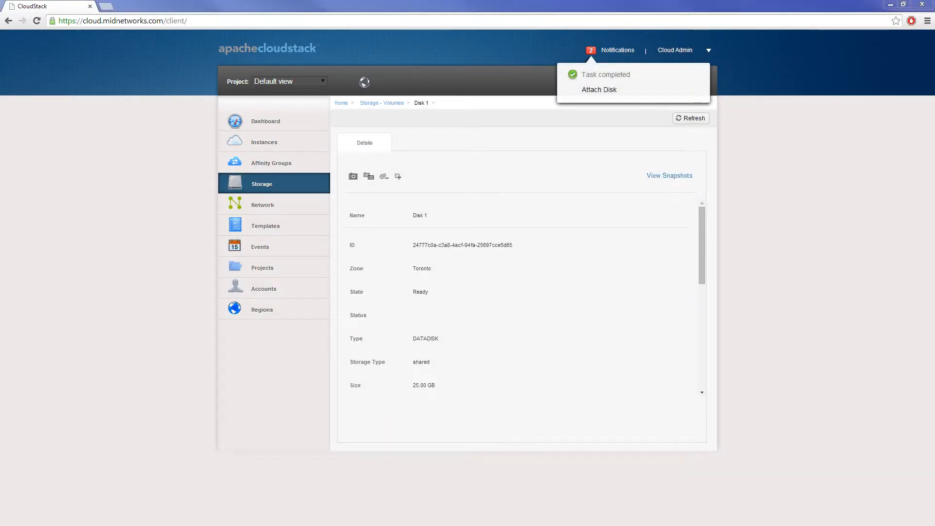
left_click_drag(417, 135, 367, 121)
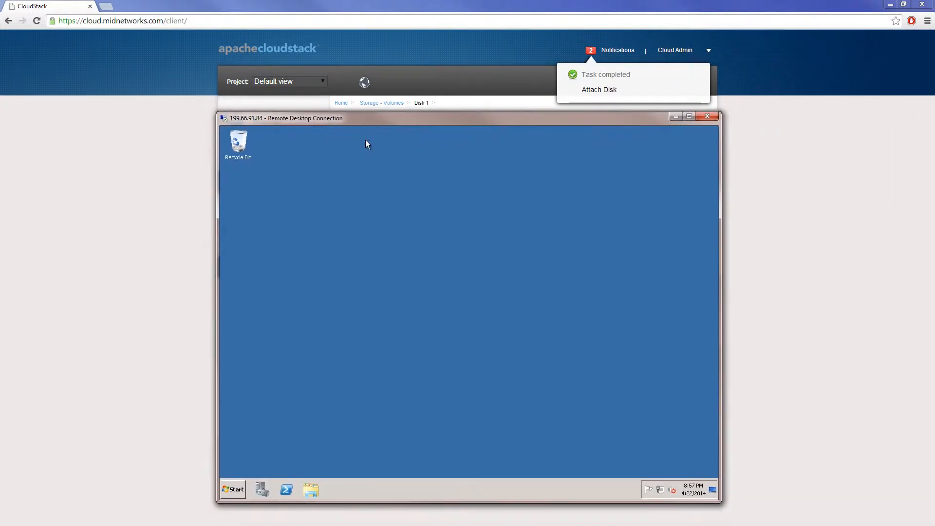
left_click(261, 489)
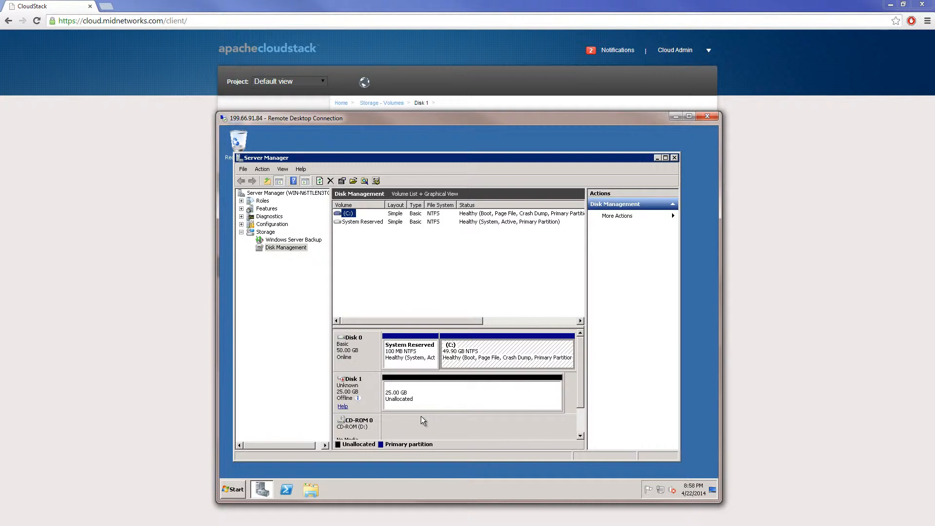
Bring Disk 1 online and initialize it with the MBR (Master Boot Record) partition style
right_click(372, 393)
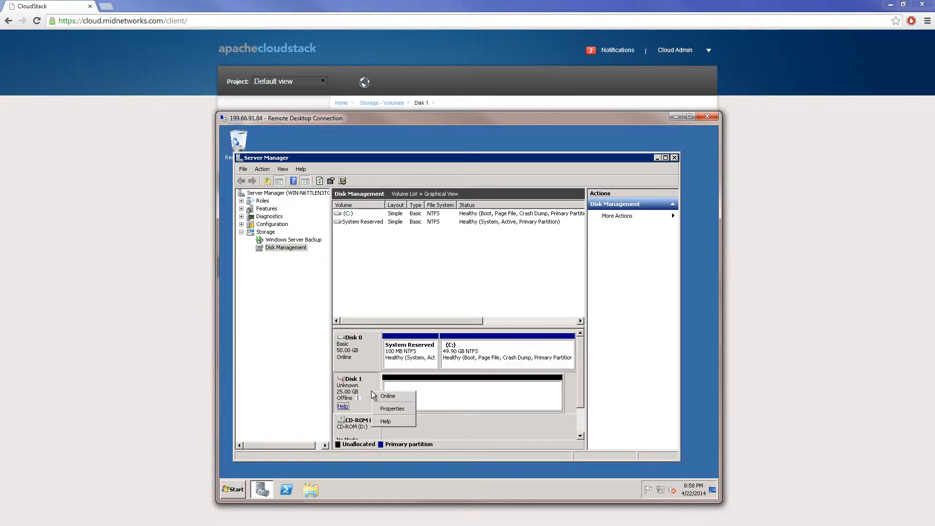
left_click(388, 396)
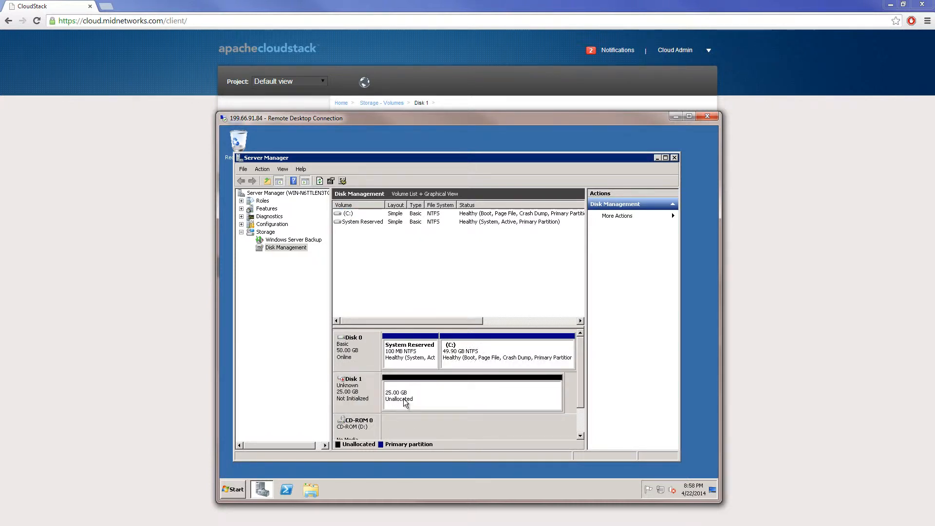
right_click(404, 394)
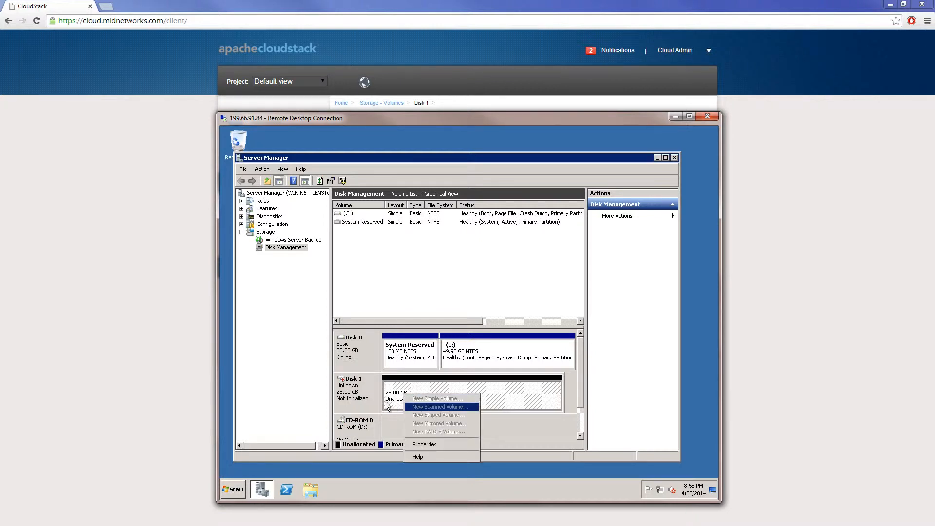
left_click(369, 405)
right_click(371, 404)
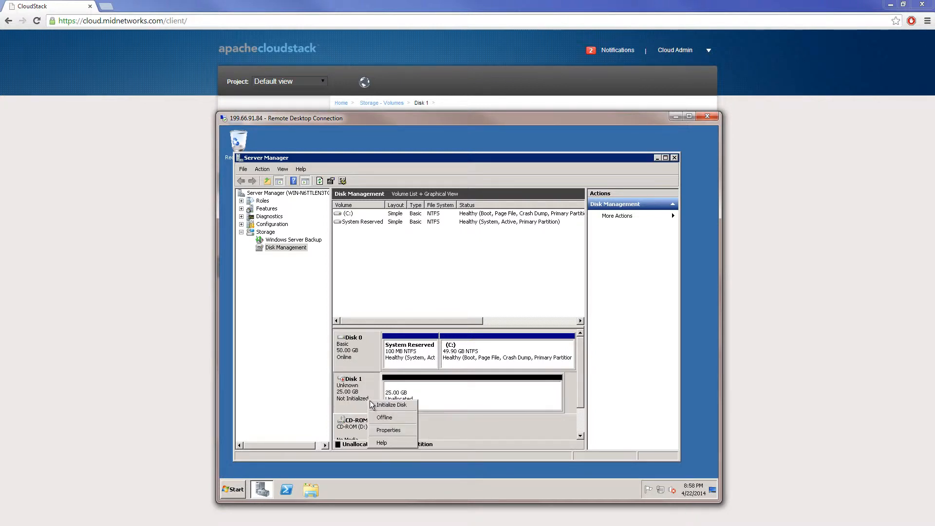
left_click(404, 405)
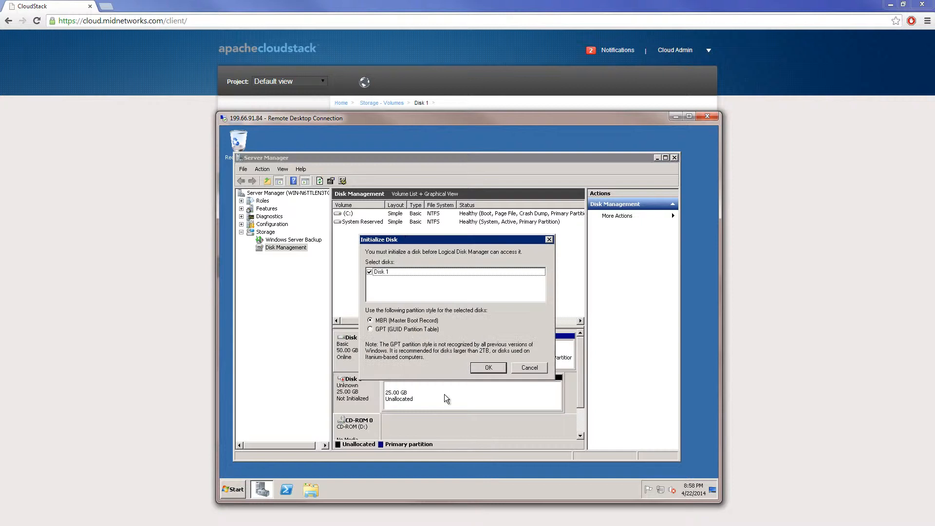
left_click(484, 369)
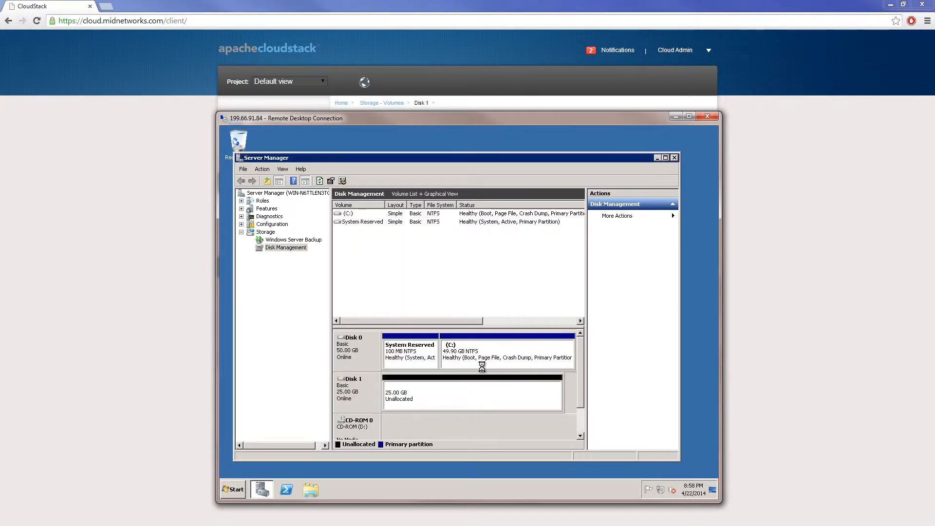
Create a simple volume on Disk 1's unallocated space, quick-formatted as NTFS with the label New Volume
right_click(456, 406)
left_click(492, 341)
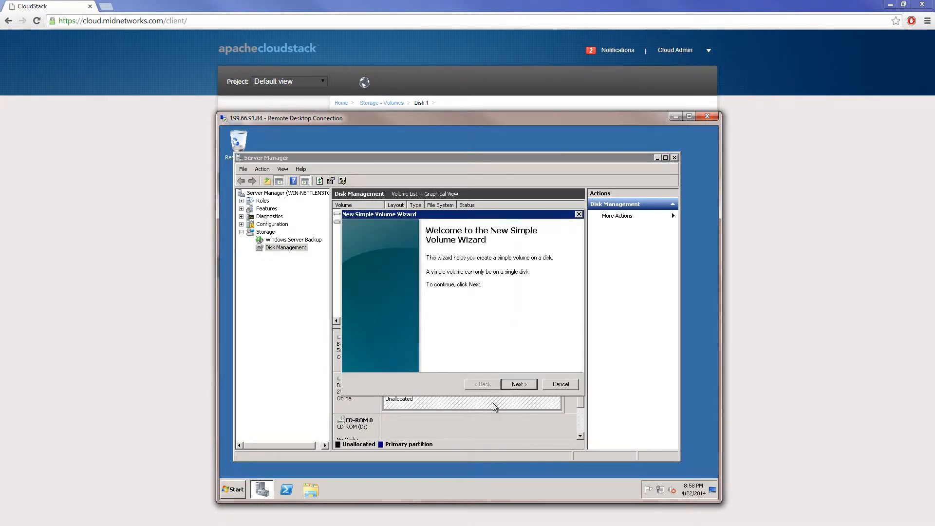
left_click(515, 385)
left_click(514, 385)
left_click(515, 385)
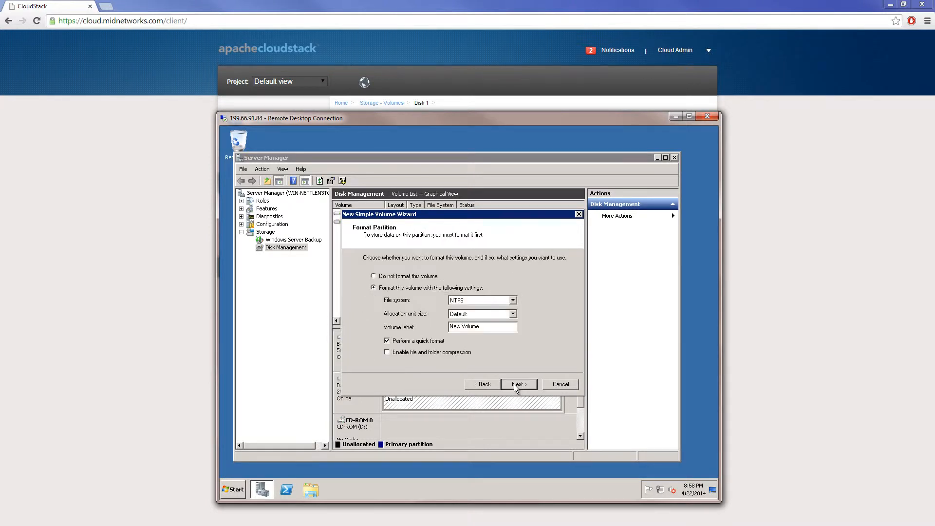
left_click(513, 384)
left_click(513, 384)
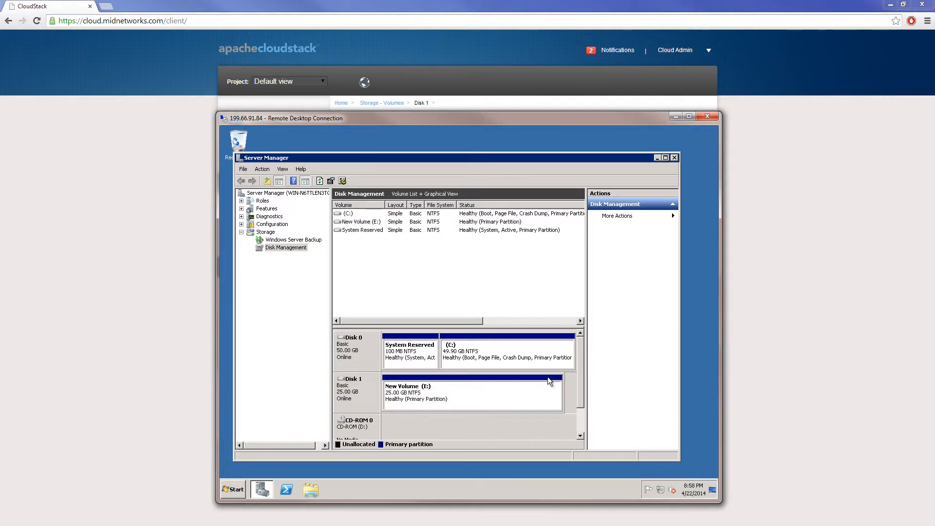
Return to CloudStack and view the details of Disk 1 among the Win-WebServer01 instance's volumes
left_click(675, 117)
left_click(278, 146)
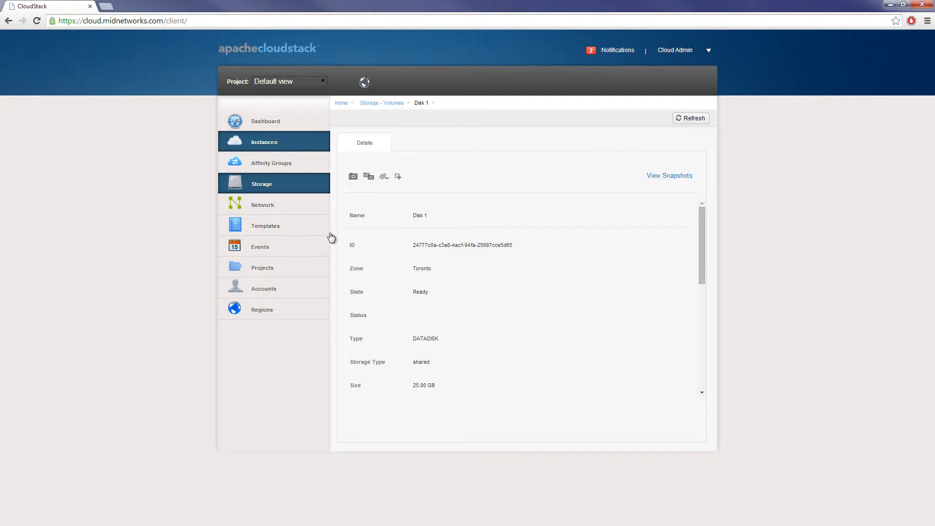
left_click(379, 178)
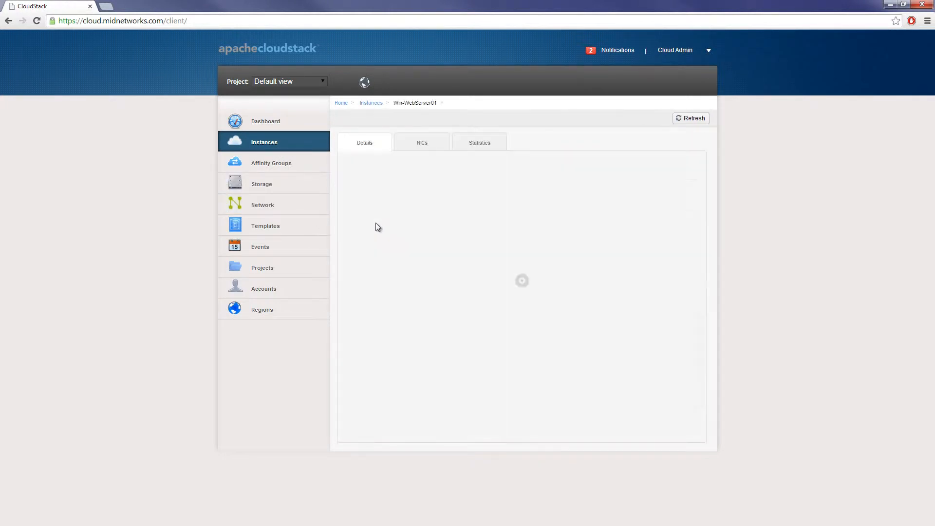
left_click(371, 189)
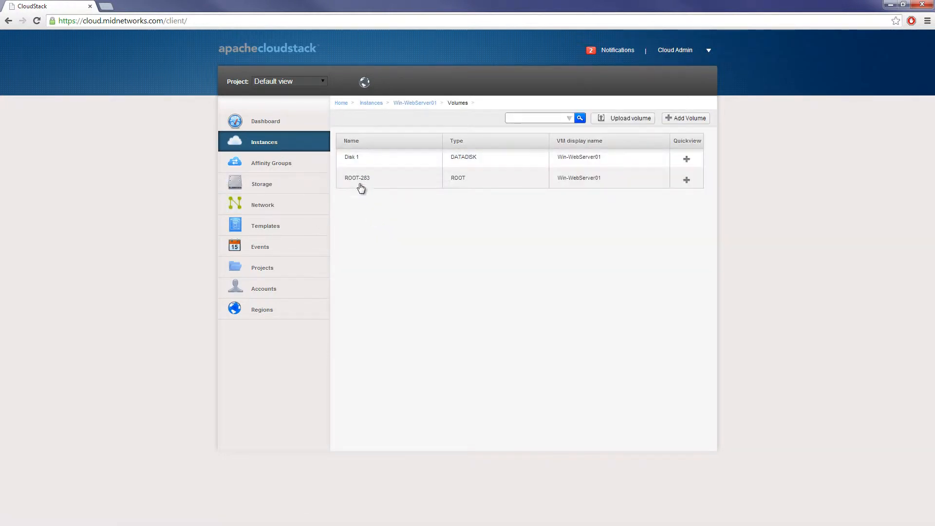
left_click(351, 157)
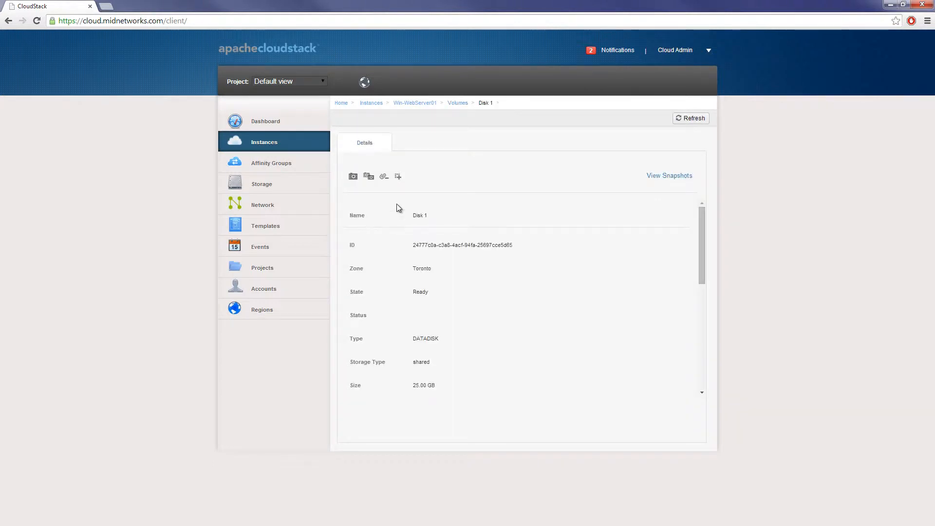
Check the offerings available for resizing Disk 1, leaving without applying a new size
left_click(398, 176)
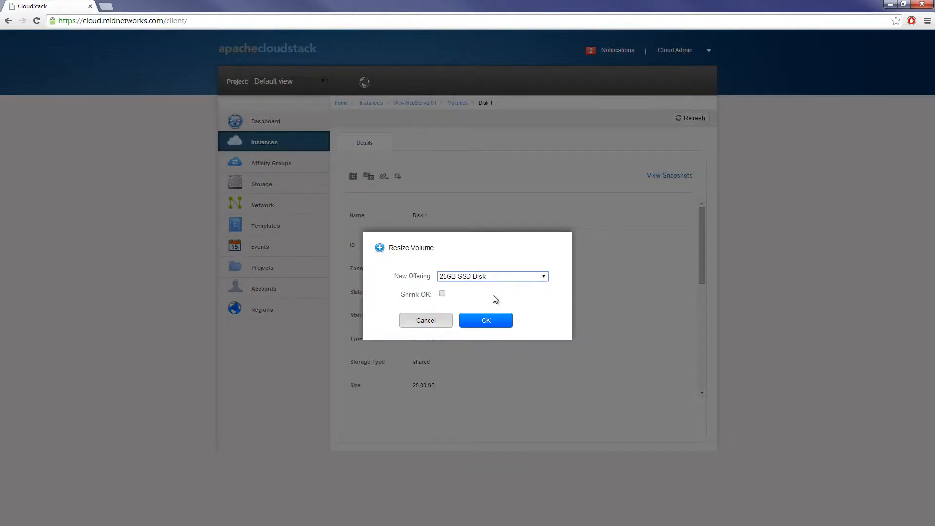
left_click(539, 277)
left_click(532, 278)
left_click(425, 320)
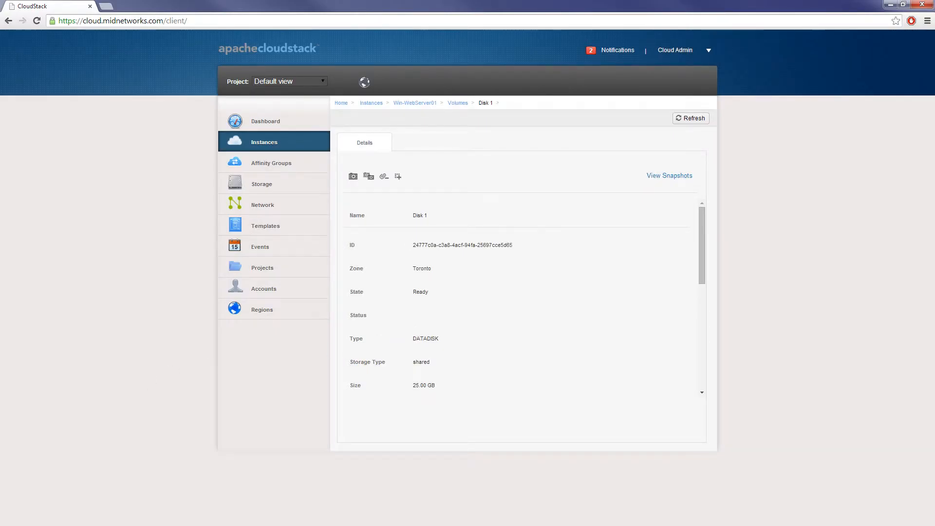
Switch back to the Remote Desktop session and explore the contents of New Volume (E:)
left_click(82, 525)
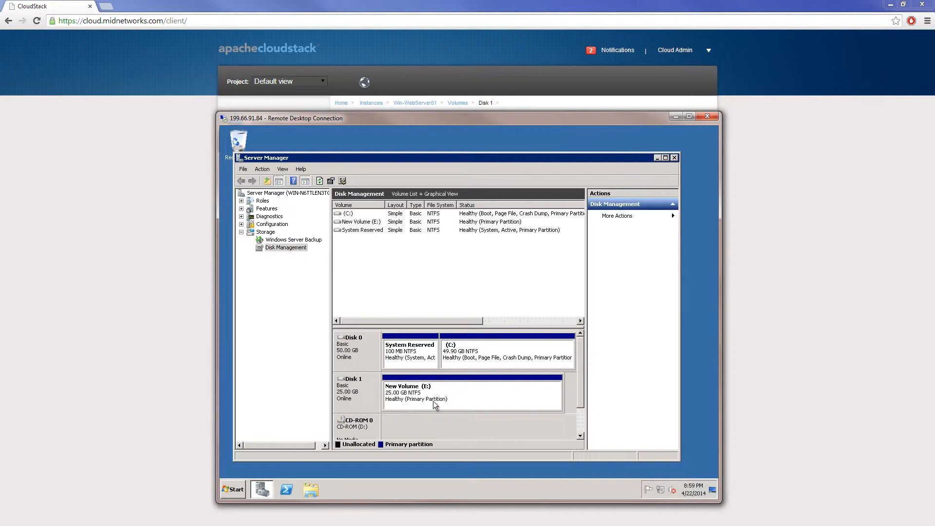
right_click(439, 390)
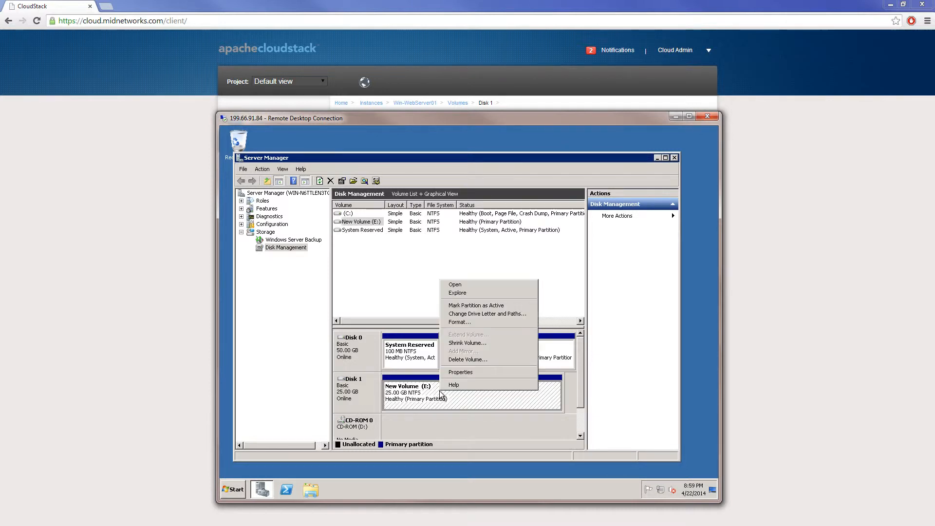
left_click(463, 292)
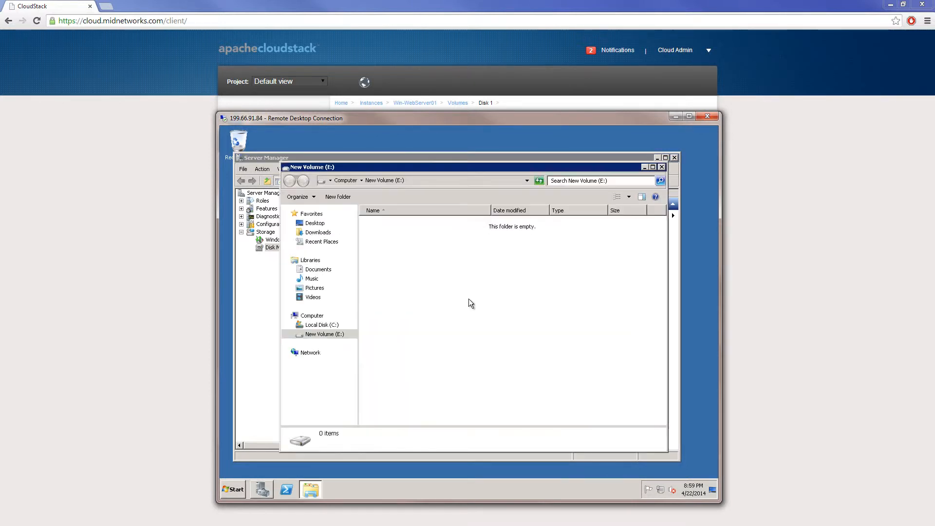
Create three new folders with default names in the root of New Volume (E:)
right_click(420, 249)
mouse_move(440, 337)
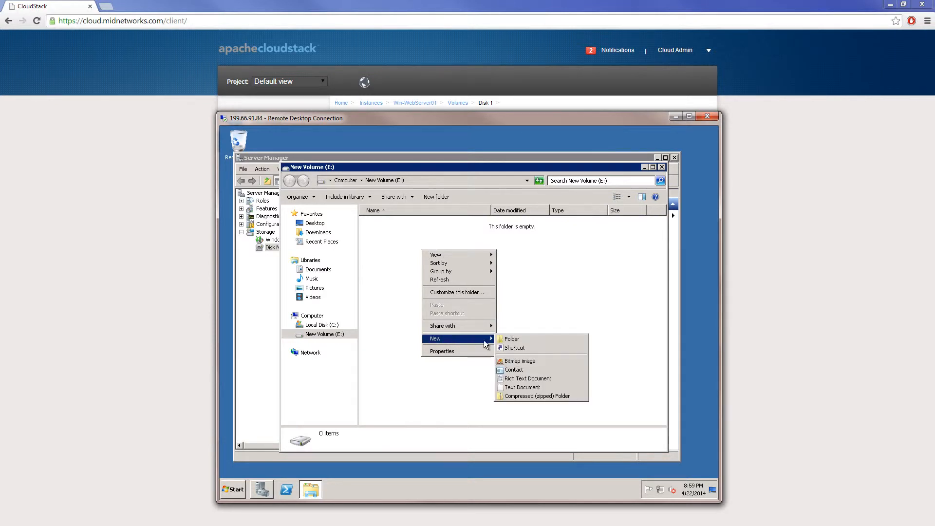
left_click(511, 340)
right_click(415, 336)
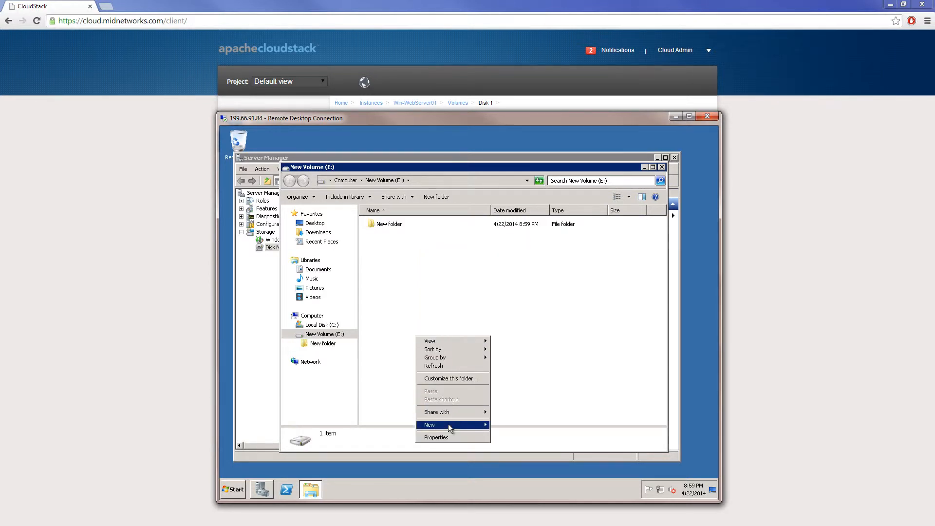
mouse_move(449, 428)
left_click(501, 424)
right_click(419, 314)
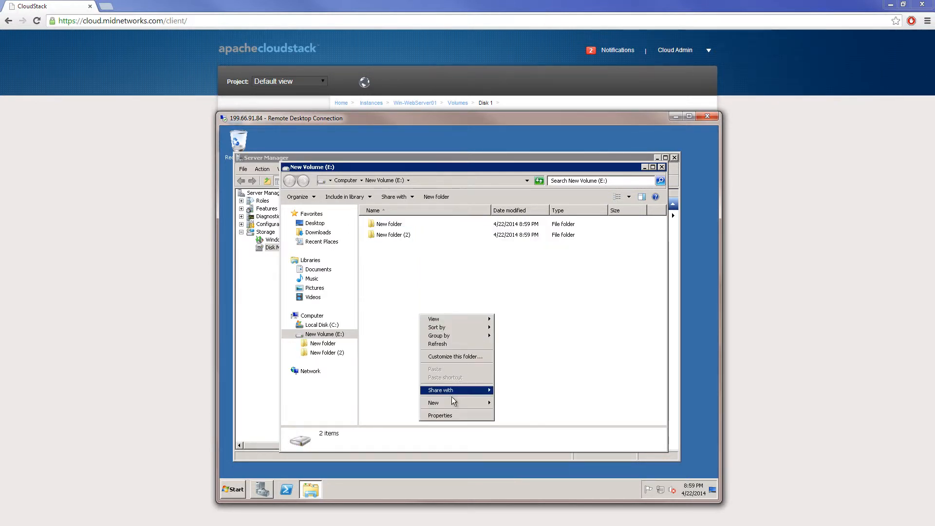
mouse_move(463, 403)
left_click(503, 405)
Create a text document with the default name alongside the folders on New Volume (E:)
right_click(427, 311)
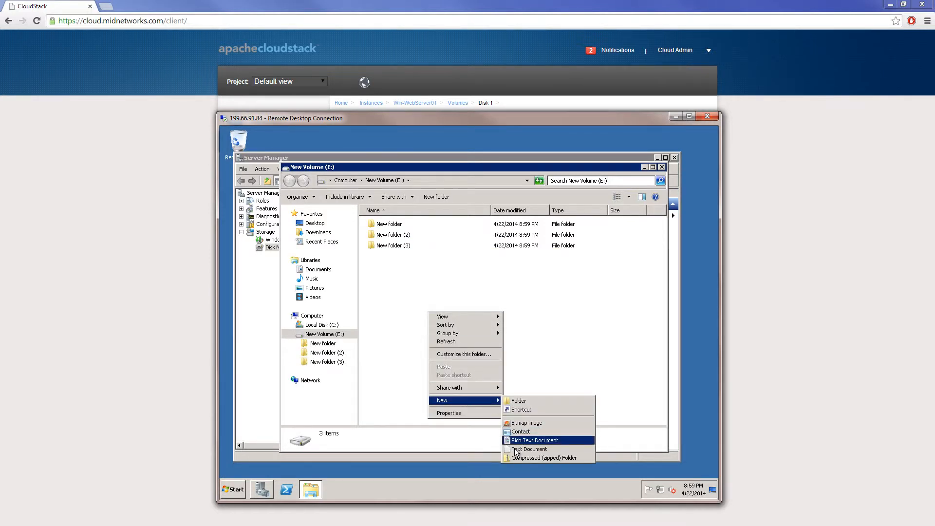
left_click(516, 449)
left_click(432, 305)
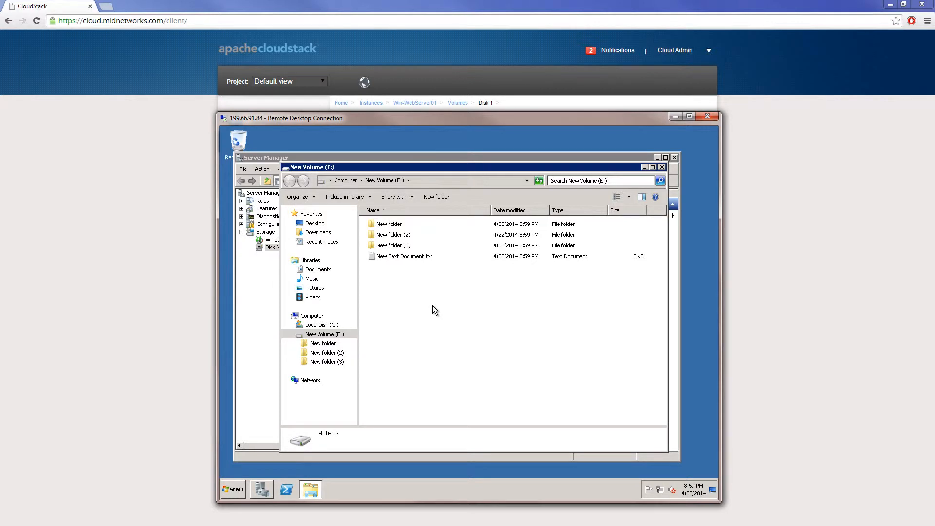
Duplicate all three folders and the text document in the root of New Volume (E:), then close the volume's window
key("ctrl+a")
right_click(423, 318)
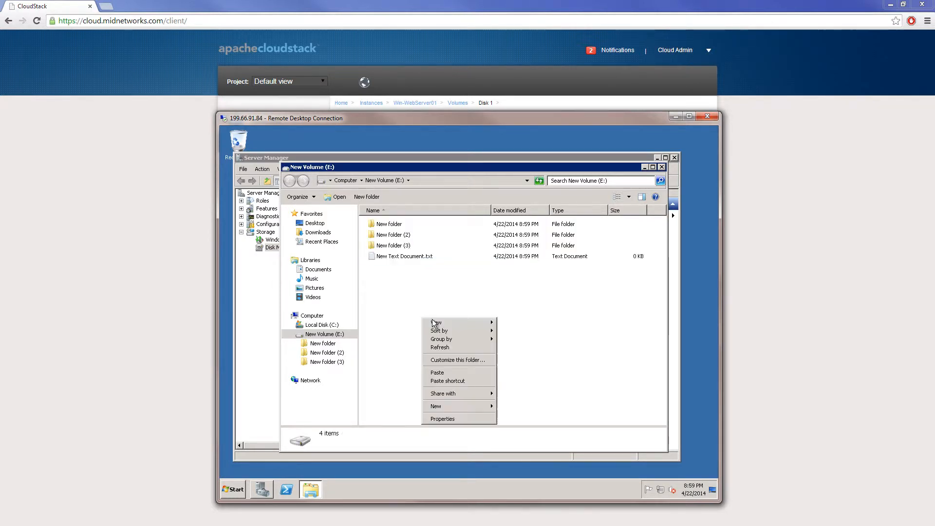
left_click(437, 373)
left_click(550, 338)
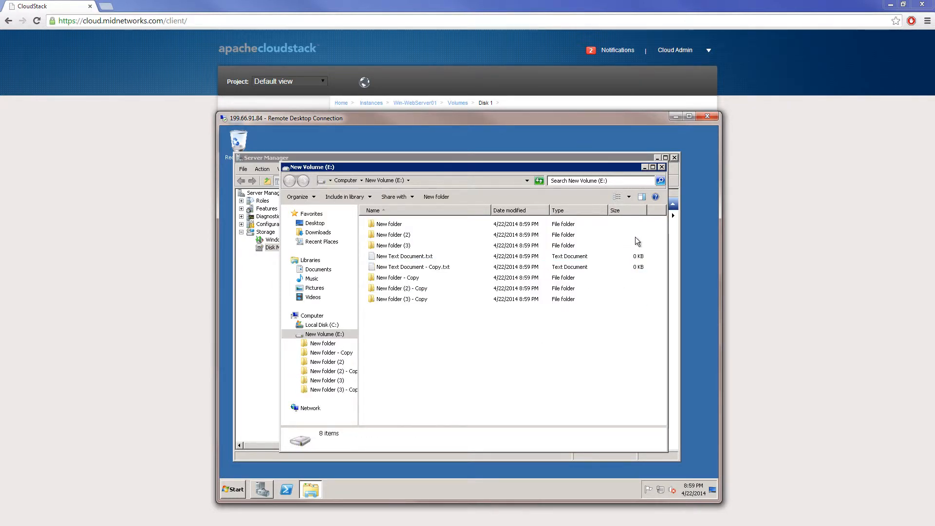
left_click(660, 167)
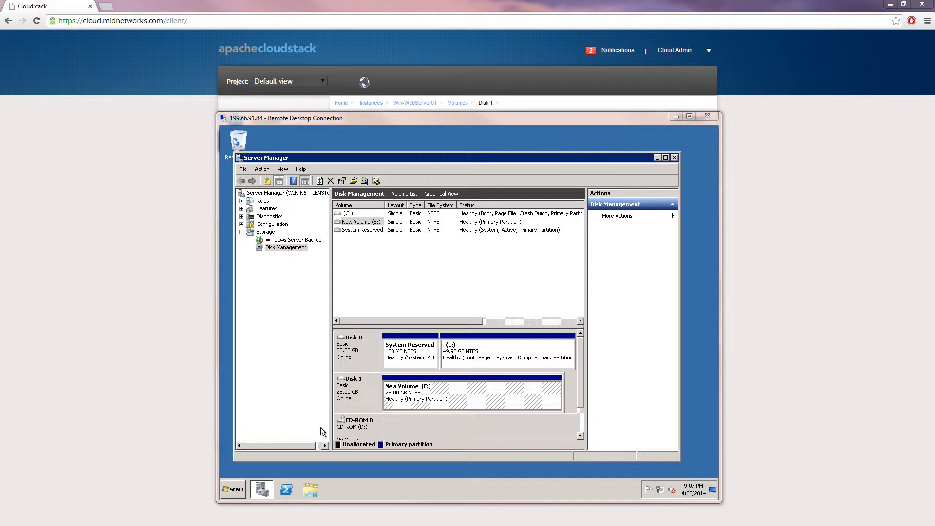
Take Disk 1 offline in Disk Management and return to CloudStack
right_click(356, 396)
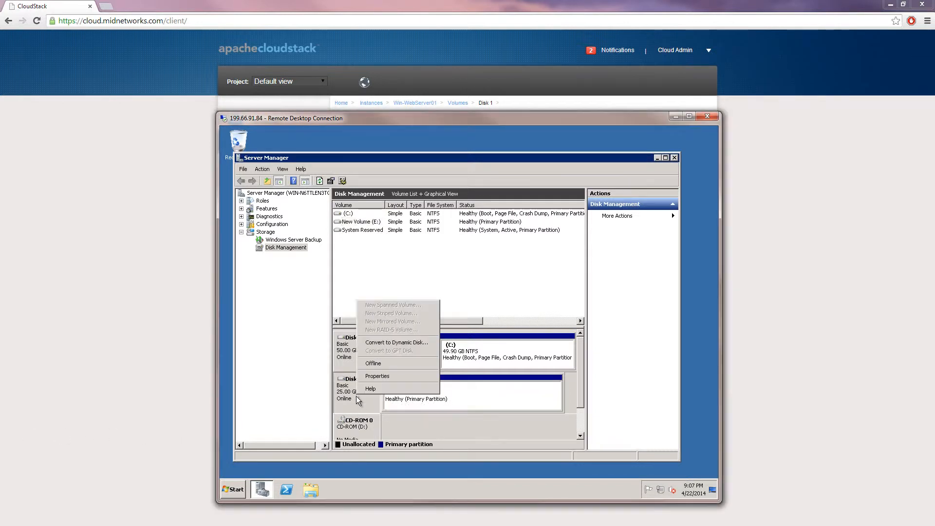
left_click(381, 364)
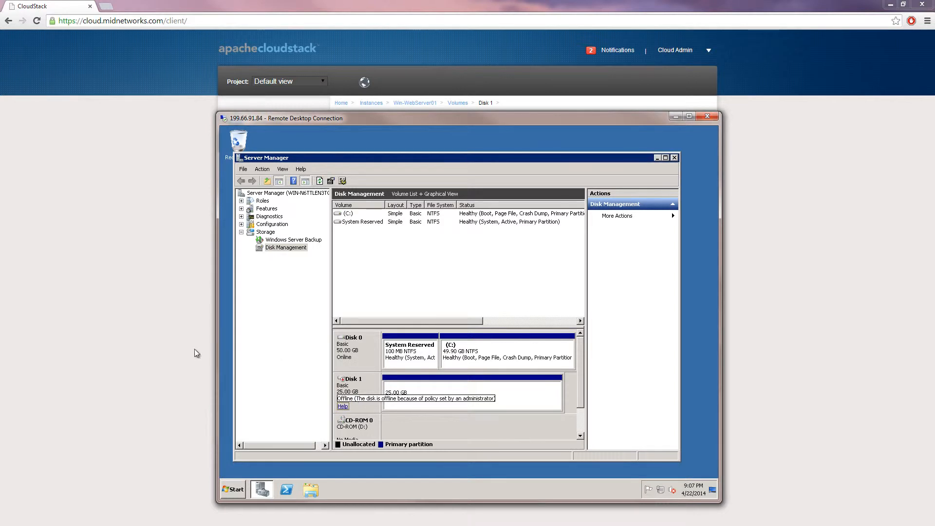
left_click(675, 117)
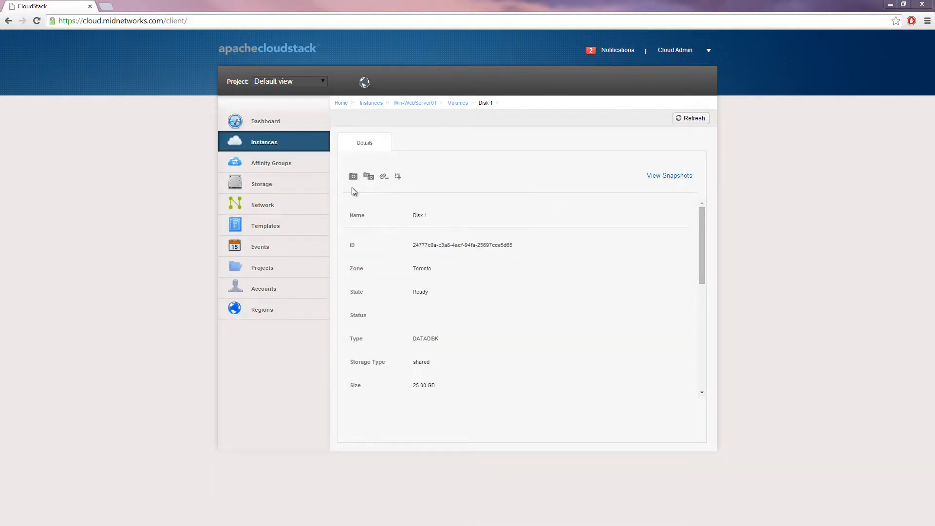
Detach Disk 1 from Win-WebServer01 and check the disk list in the server's Disk Management
left_click(384, 177)
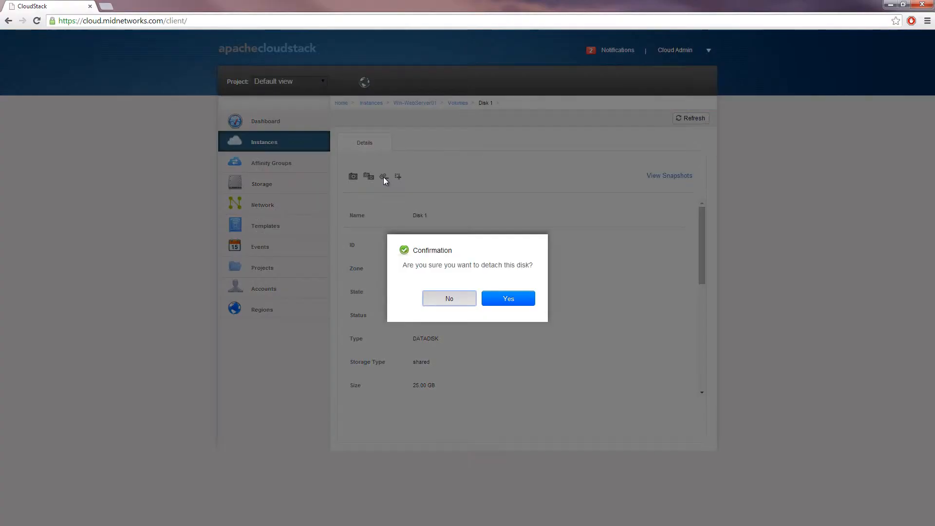
left_click(511, 303)
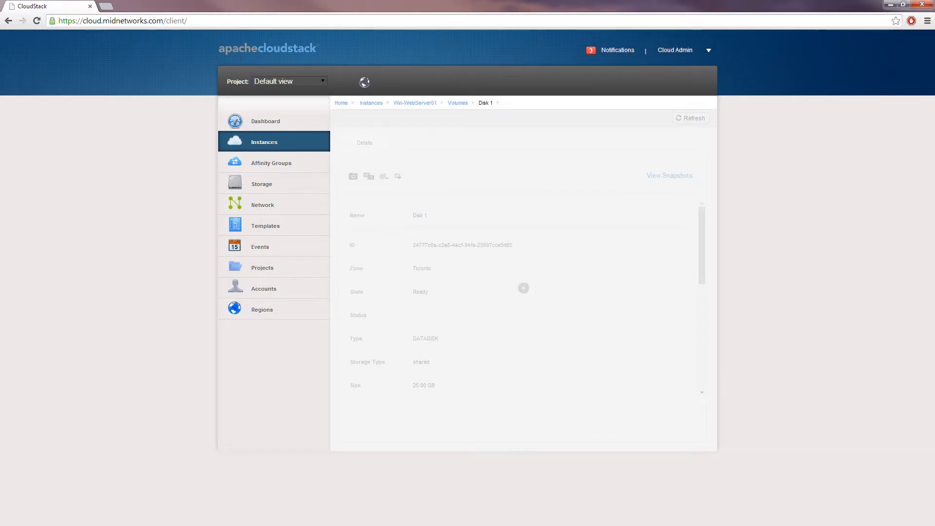
key("alt+Tab")
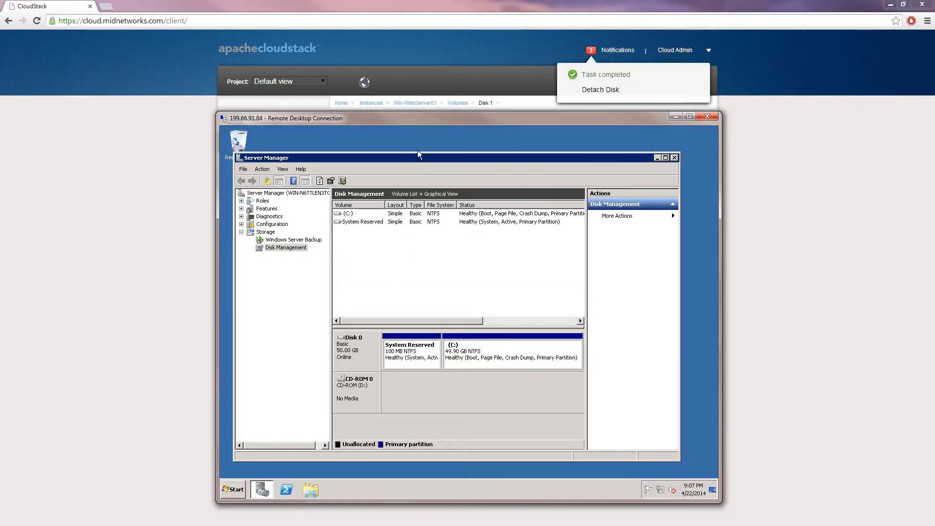
left_click_drag(407, 119, 426, 125)
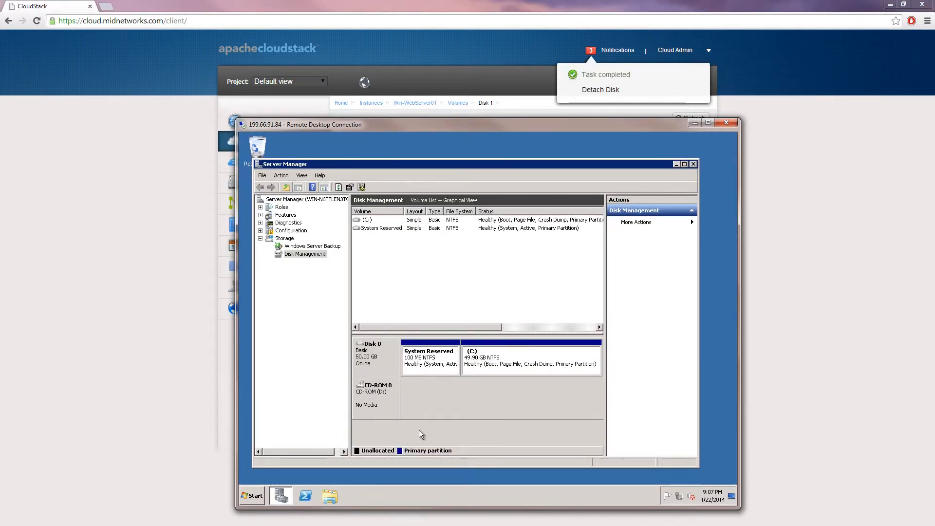
left_click(694, 123)
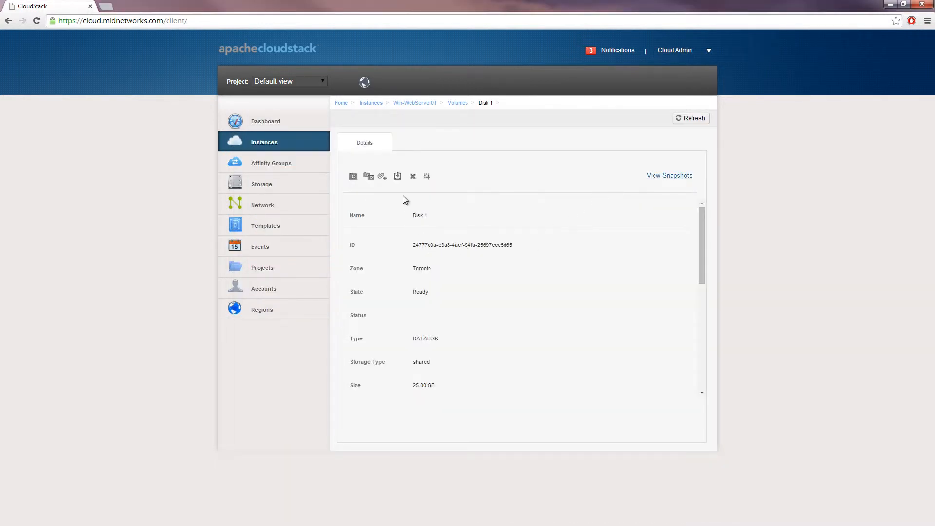
Check which instances Disk 1 can be attached to, leaving without attaching it
left_click(383, 178)
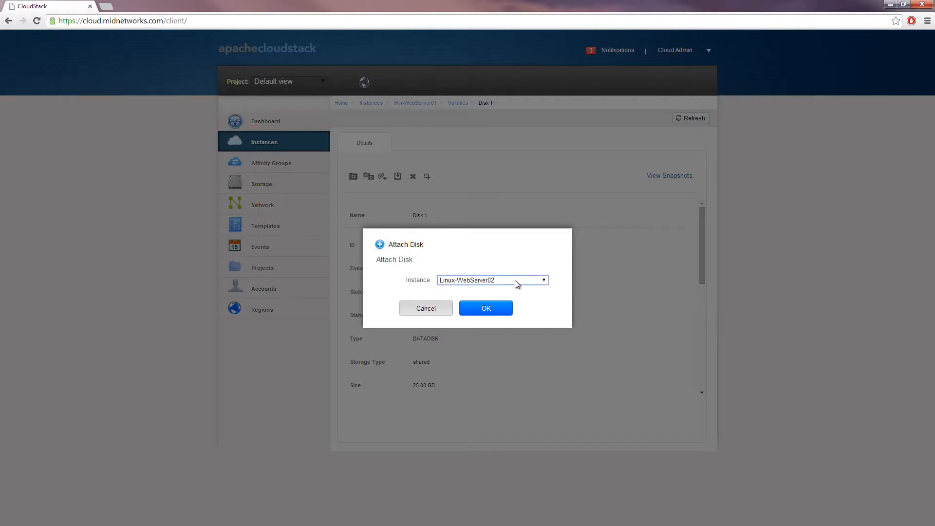
left_click(516, 281)
left_click(515, 280)
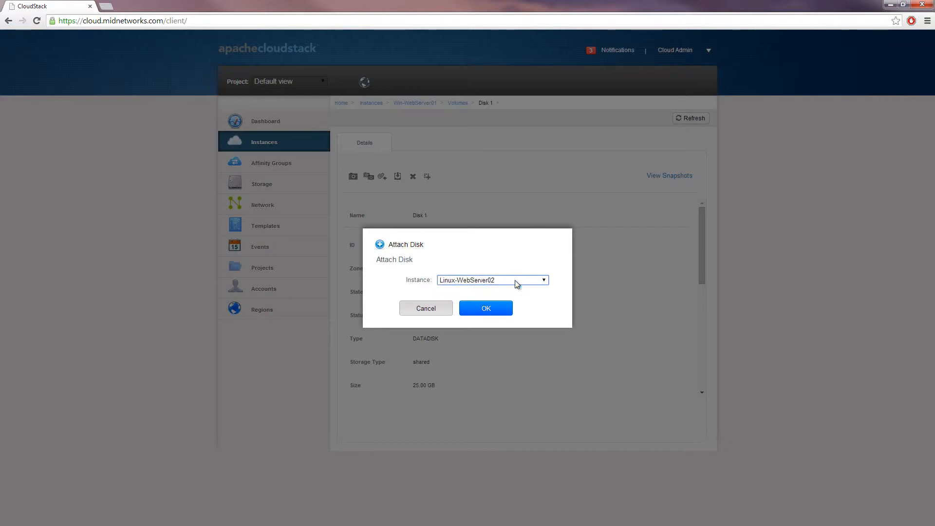
left_click(435, 309)
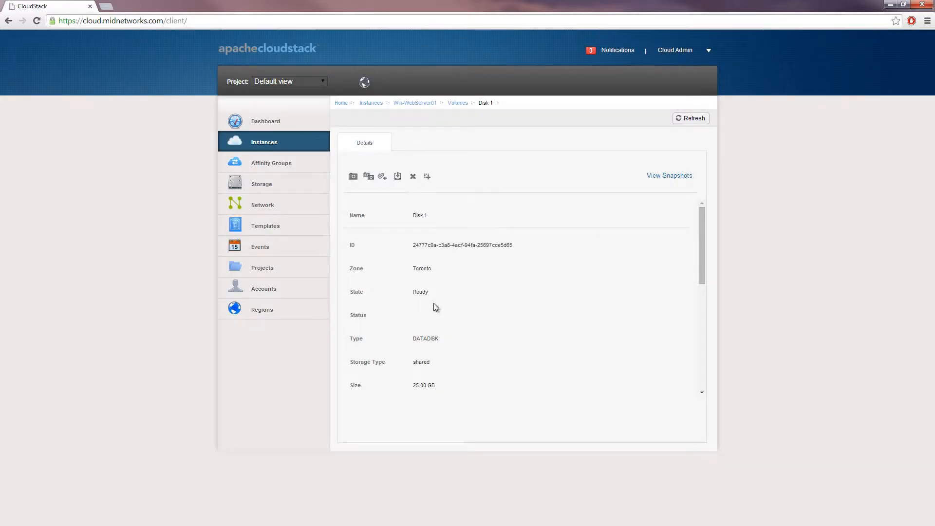
Download the Disk 1 volume as a VHD file and show it in its download folder
left_click(398, 177)
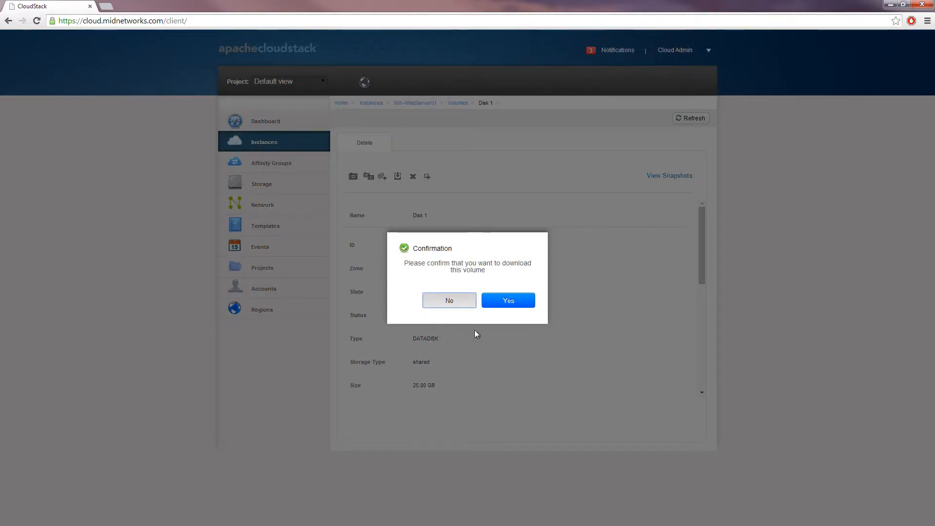
left_click(501, 301)
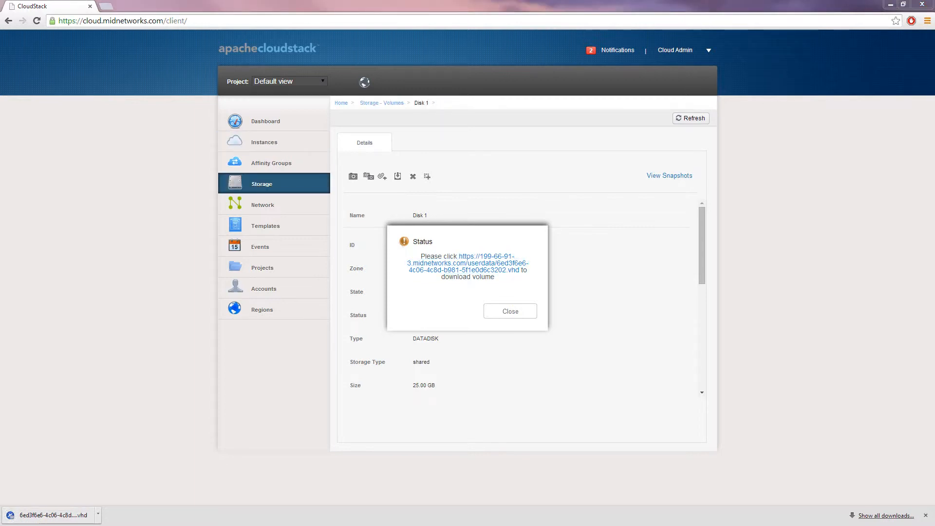
left_click(97, 514)
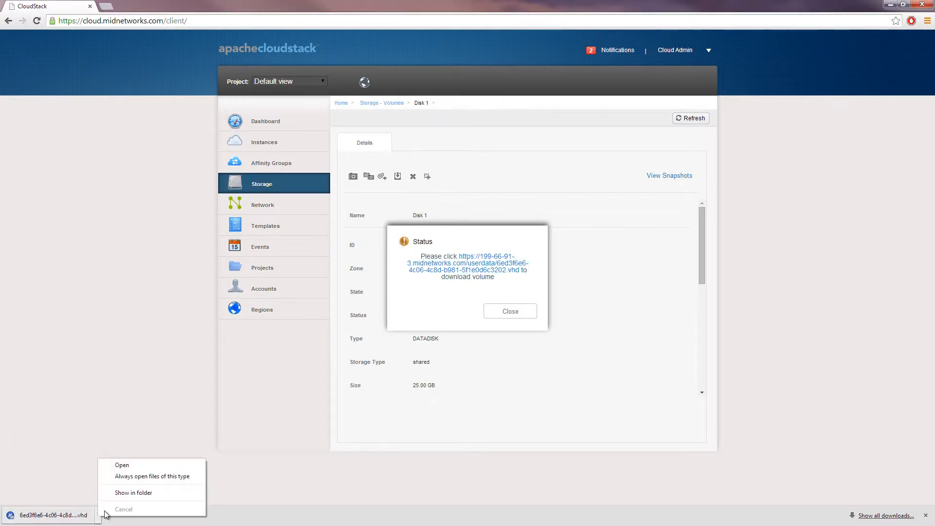
left_click(128, 493)
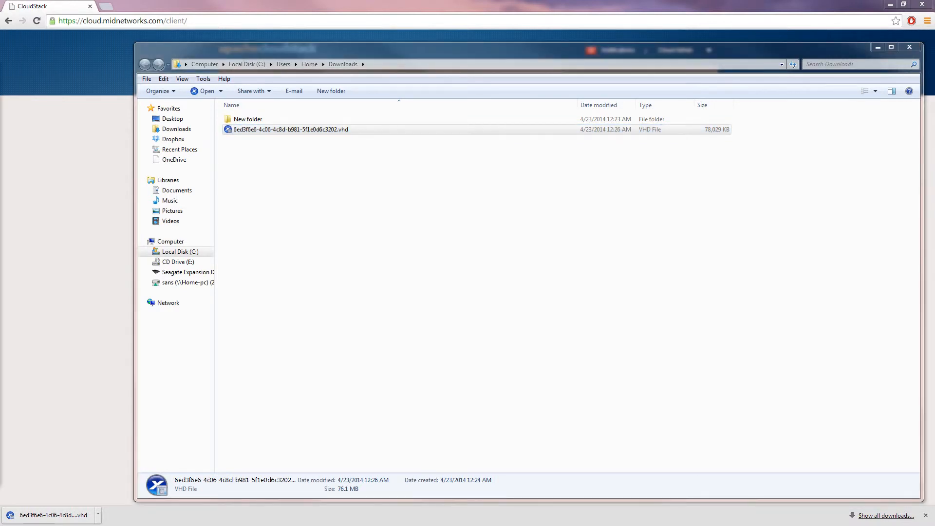
Switch to VirtualBox and add the existing disk 6ed3f6e6-4c06-4c8d-b981-5f1e0d6c3202.vhd to the Test machine's SATA controller
left_click_drag(0, 96, 628, 49)
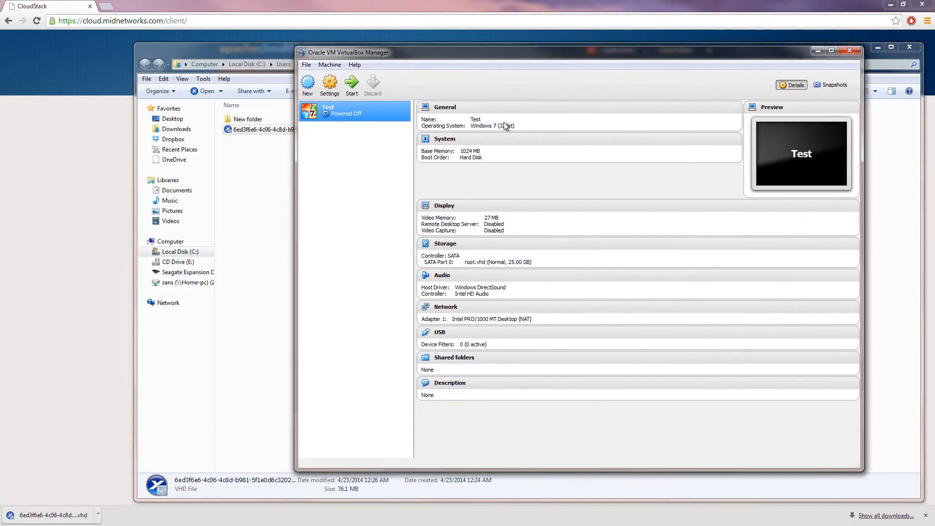
right_click(366, 113)
left_click(385, 119)
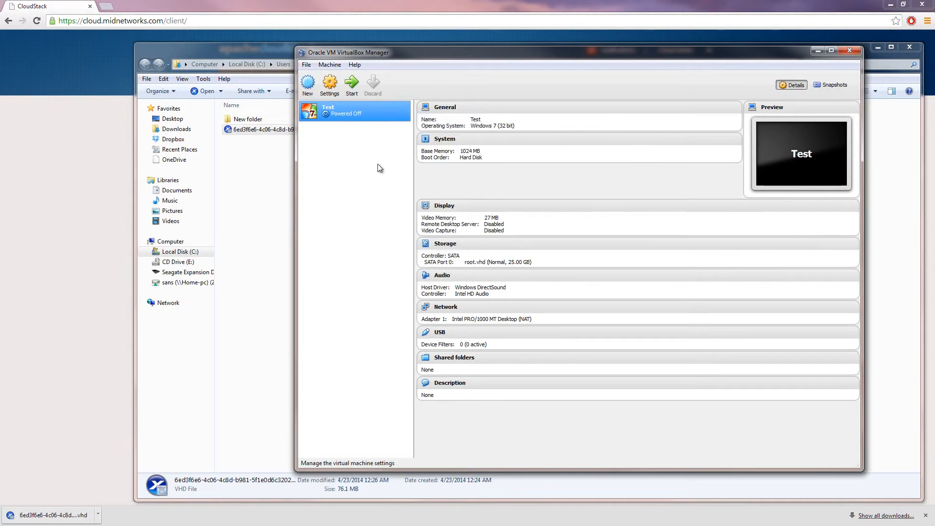
left_click(452, 202)
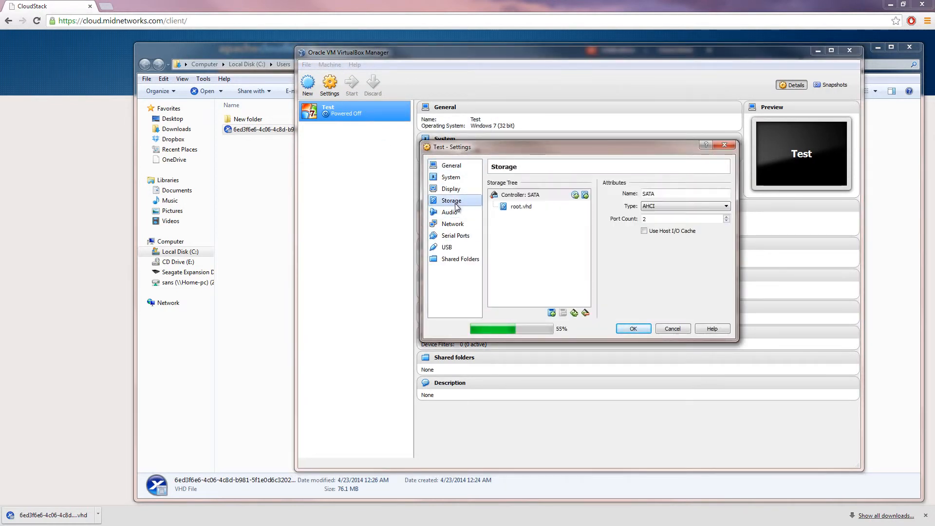
left_click(585, 195)
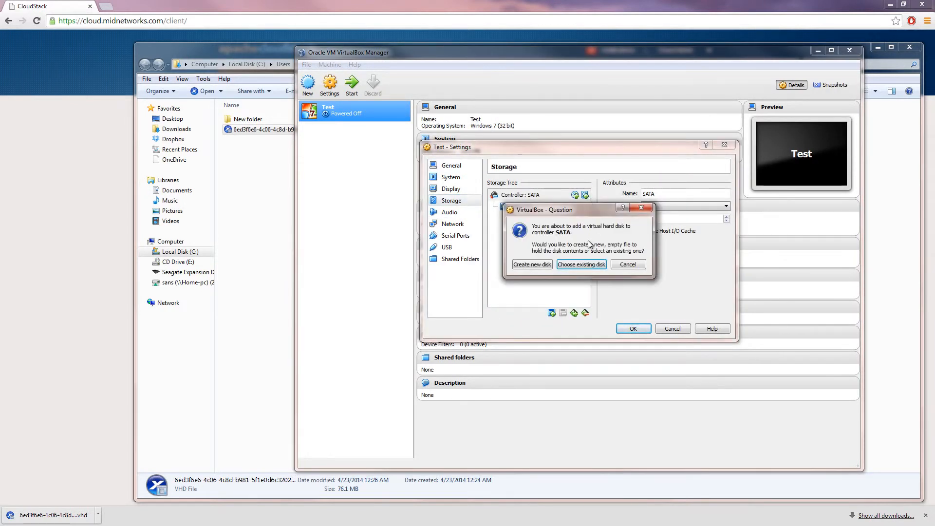
left_click(576, 265)
double_click(581, 273)
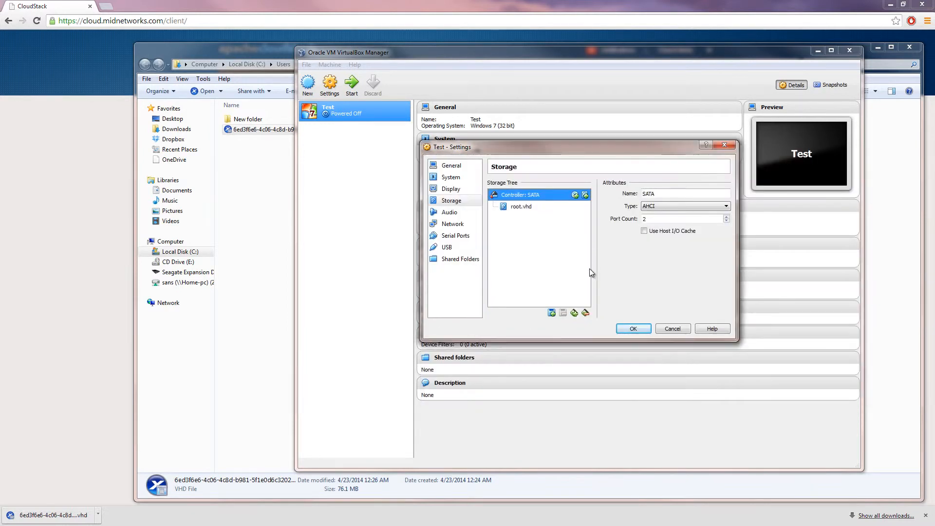
left_click(633, 329)
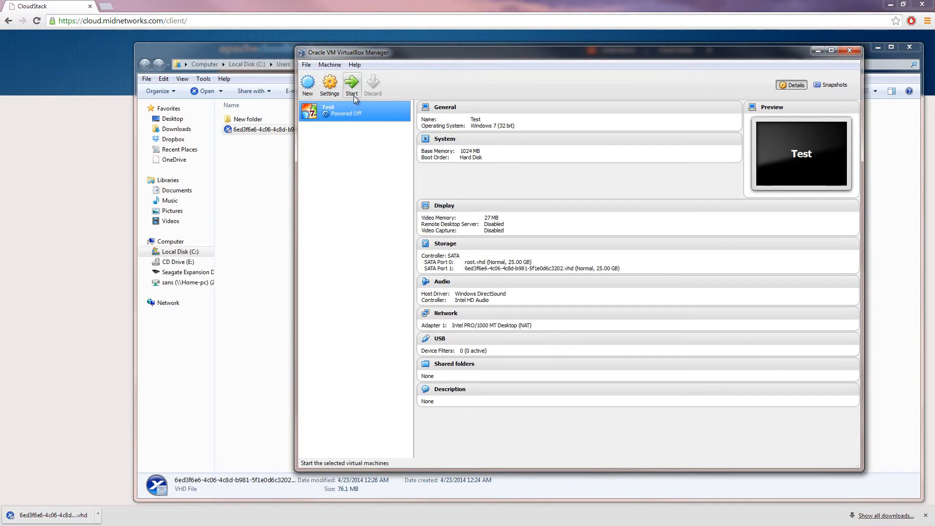
Start the Test virtual machine, dismiss the keyboard capture message and reposition its window while Windows boots
left_click(353, 96)
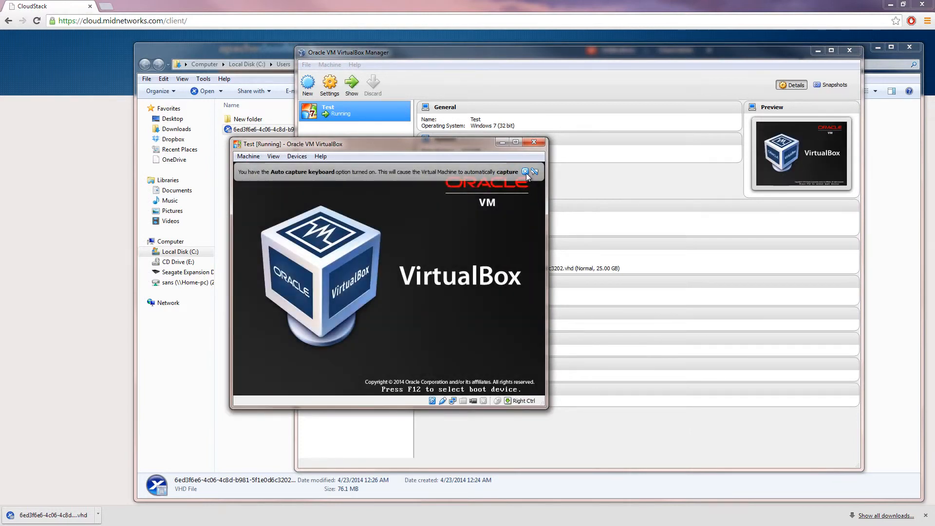
left_click(524, 171)
left_click_drag(415, 145, 464, 109)
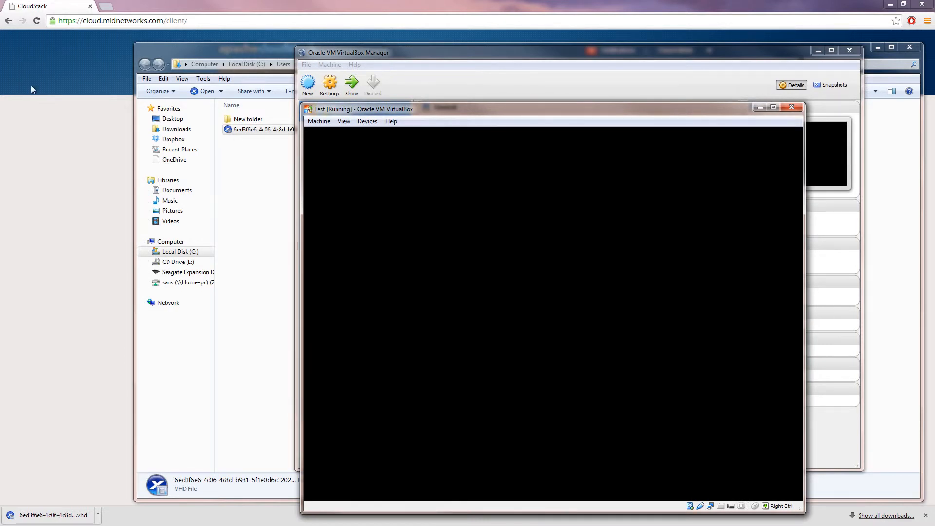
left_click_drag(463, 112, 431, 87)
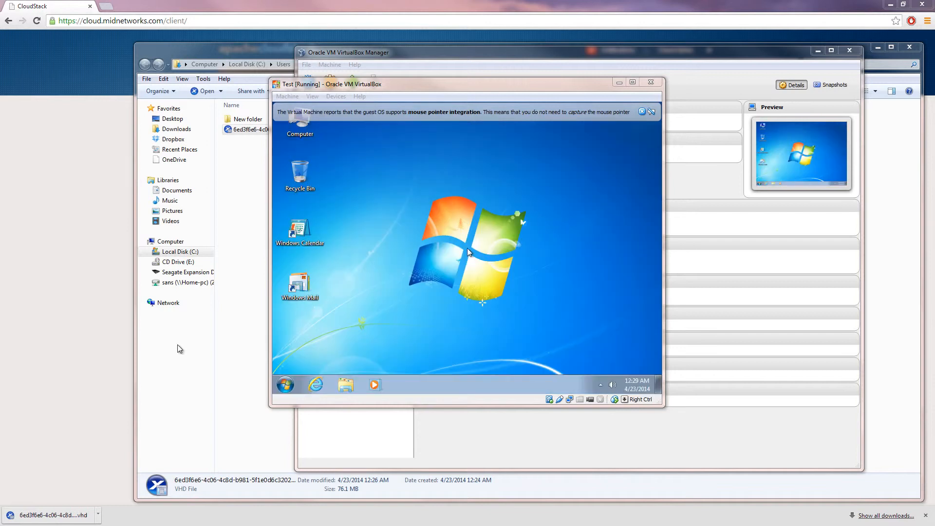
Open New Volume (D:) inside the Test machine and examine its files and folders
left_click(290, 386)
left_click(297, 387)
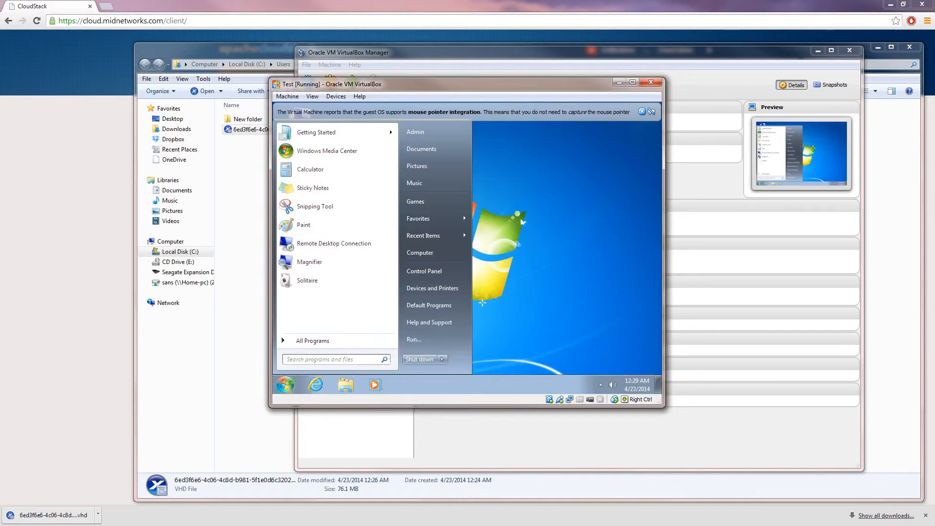
left_click(448, 273)
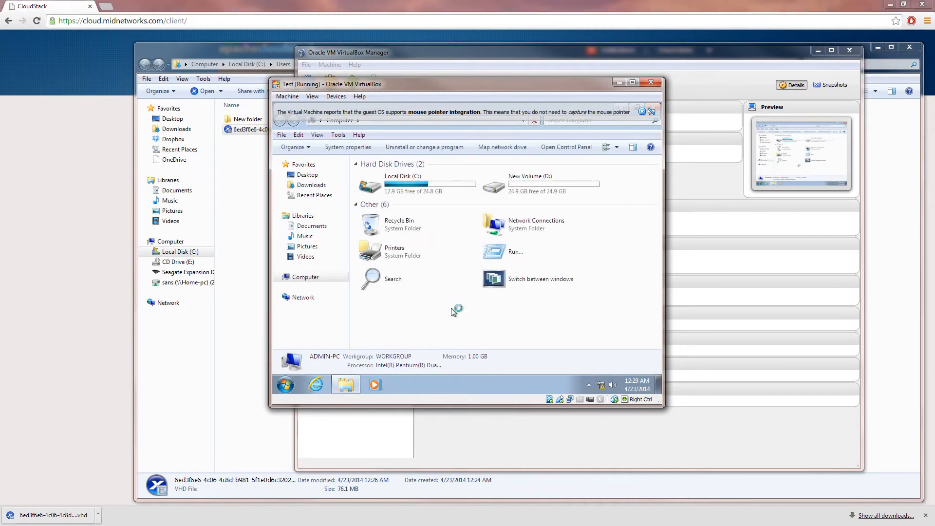
left_click(536, 182)
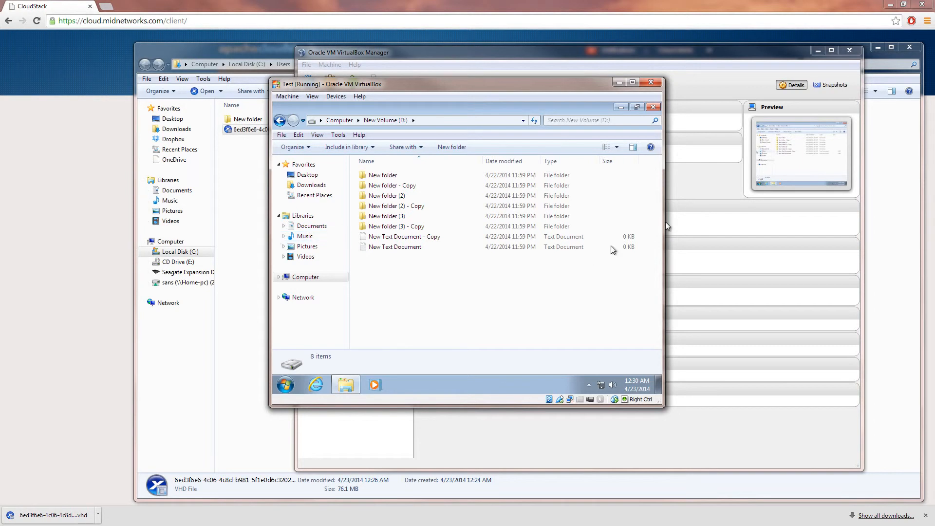
Minimize the virtual machine, VirtualBox Manager and downloads folder, and dismiss CloudStack's volume download message
left_click(618, 82)
left_click(818, 51)
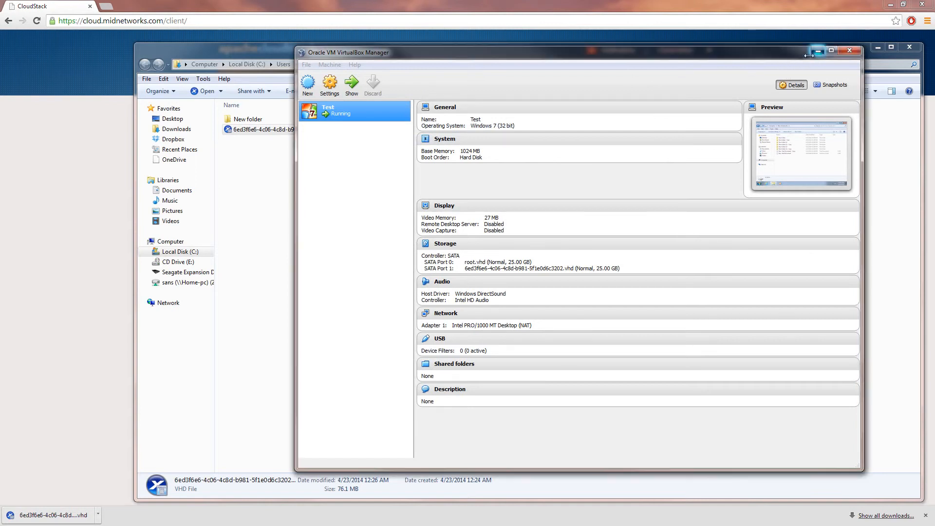
left_click(870, 53)
left_click(506, 314)
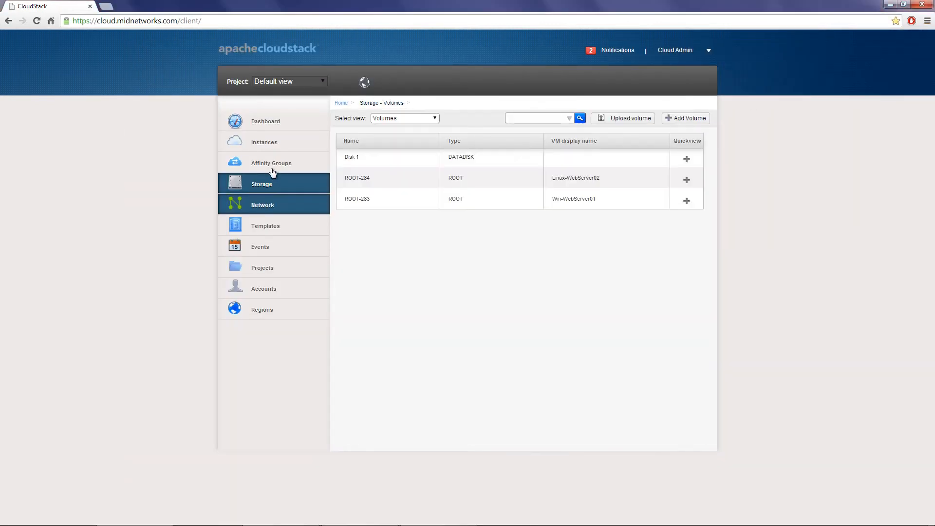
Stop the Win-WebServer01 instance without forcing the stop
left_click(270, 144)
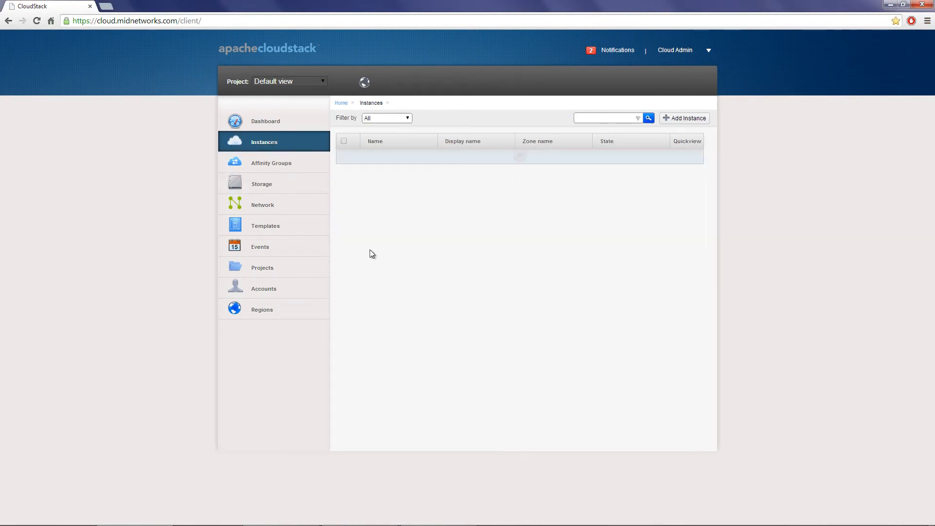
left_click(383, 180)
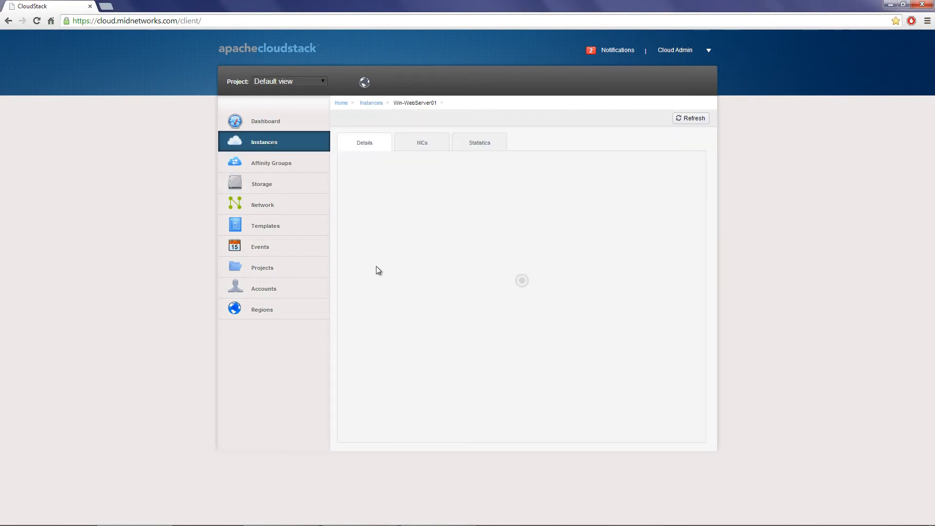
left_click(352, 170)
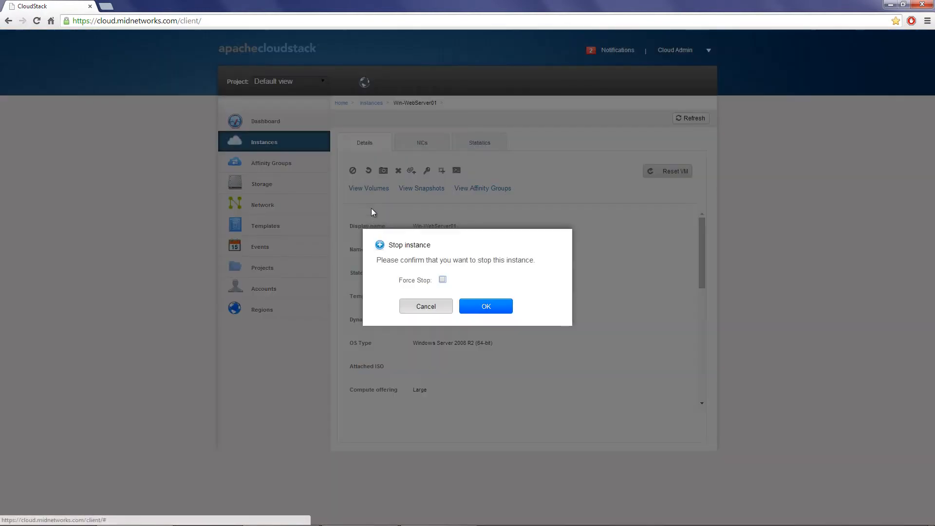
left_click(491, 308)
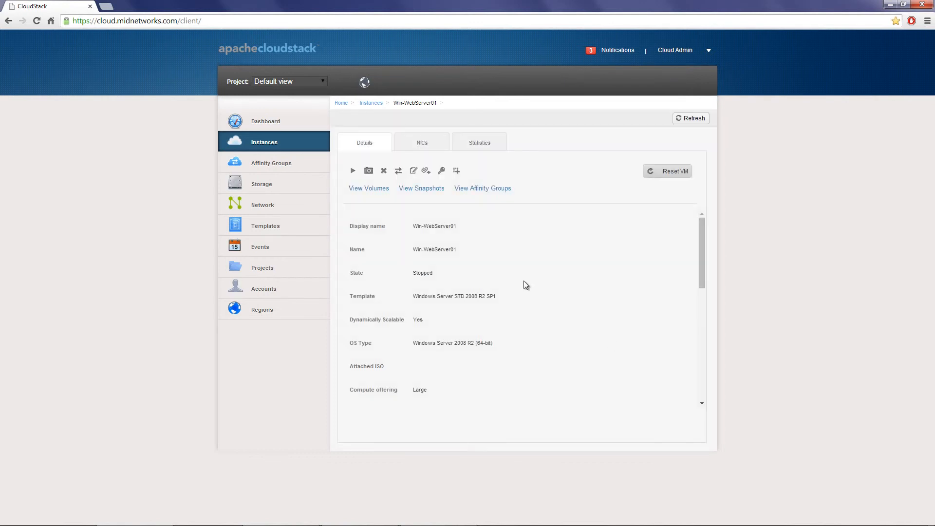
Open the volumes of Win-WebServer01 and request a download of its root volume ROOT-283
left_click(374, 193)
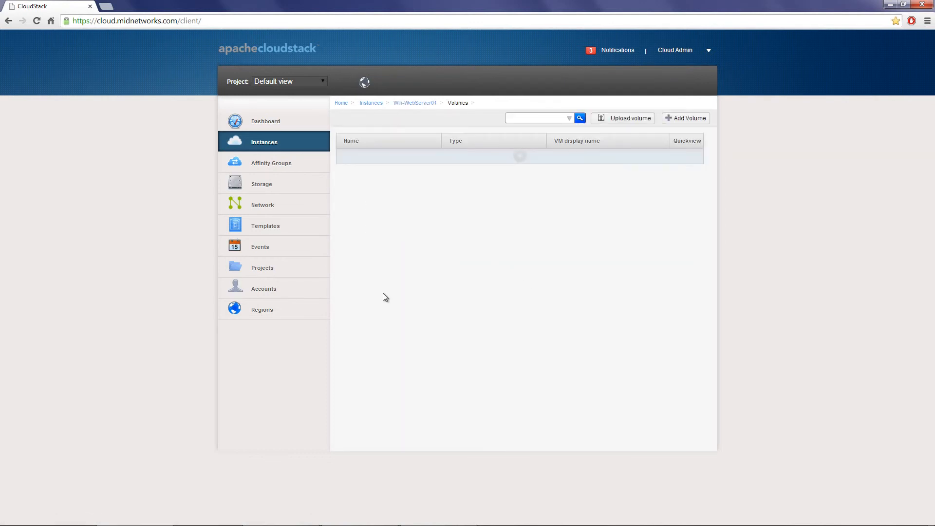
left_click(360, 171)
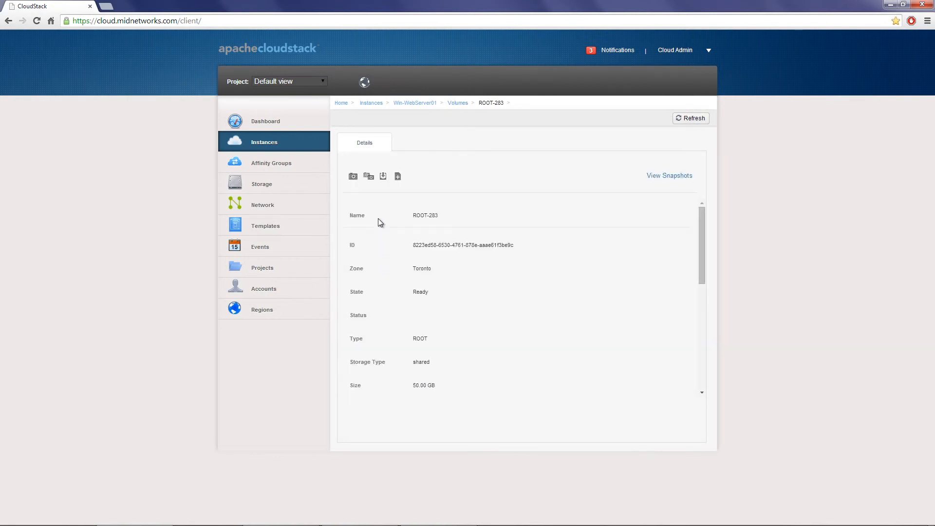
left_click(384, 180)
left_click(507, 300)
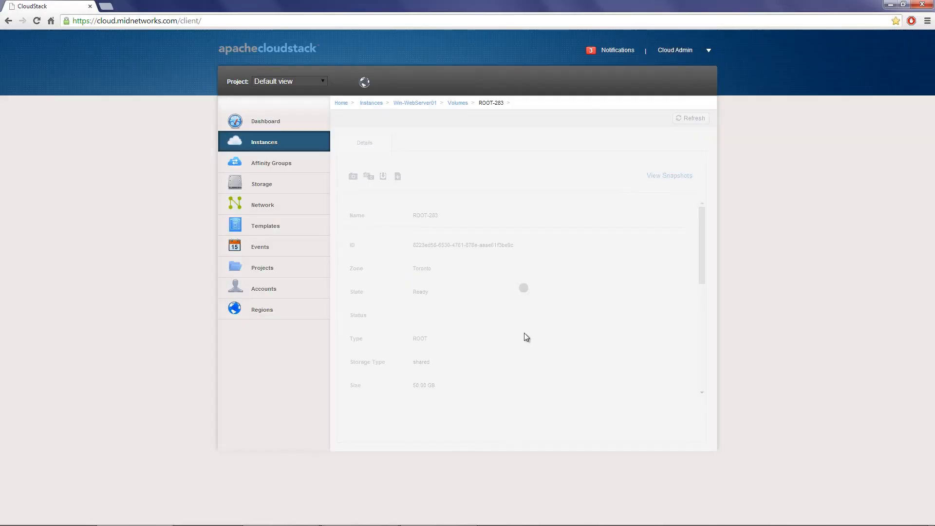
Minimize the browser, bring up the Downloads folder in a smaller, repositioned window and check the file a835e7ab-4f97-4608-ad0b-6755be17e315.vhd
left_click(891, 4)
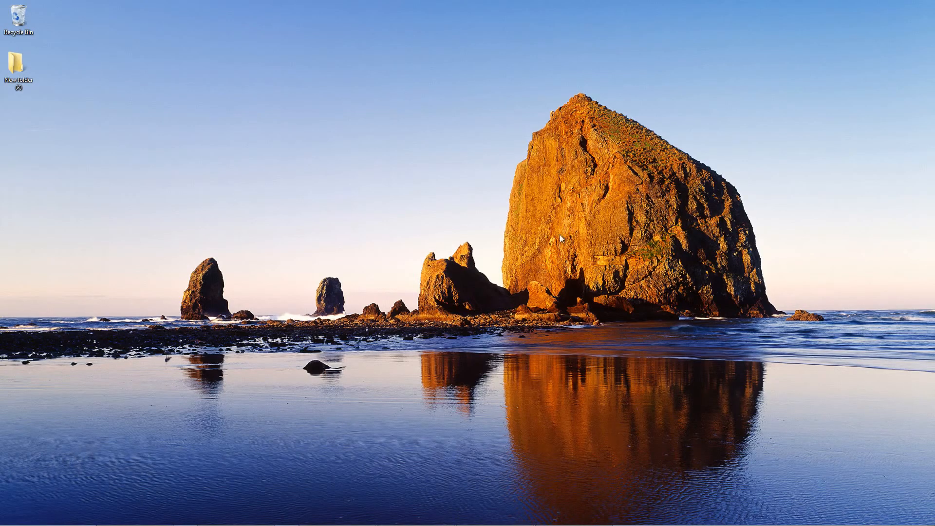
mouse_move(242, 524)
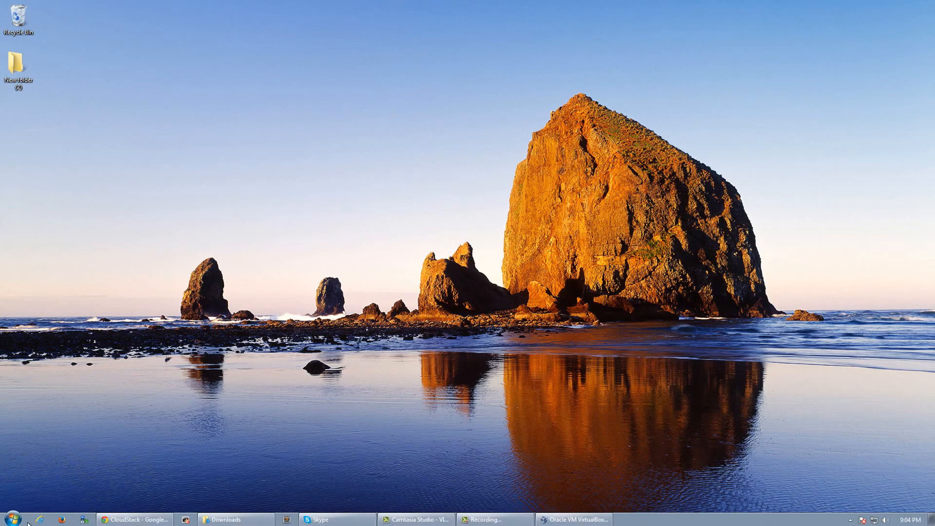
left_click(242, 522)
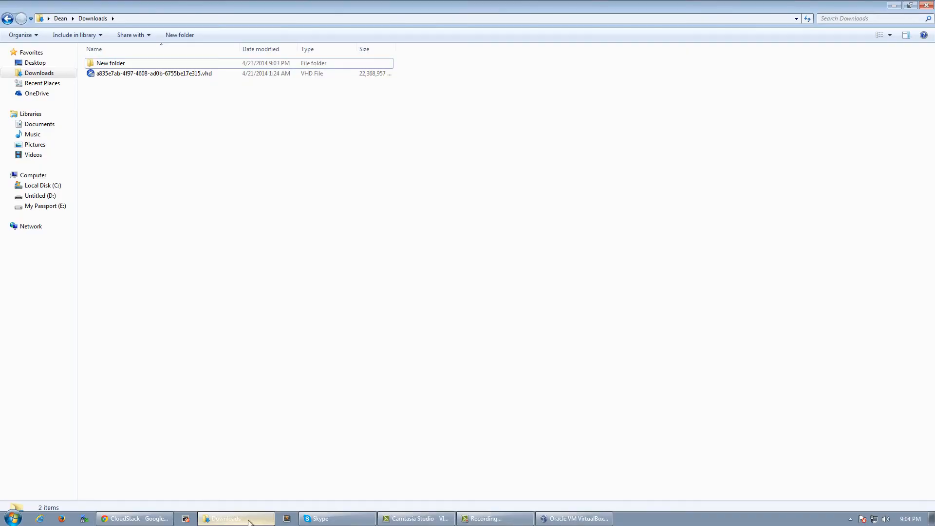
double_click(316, 5)
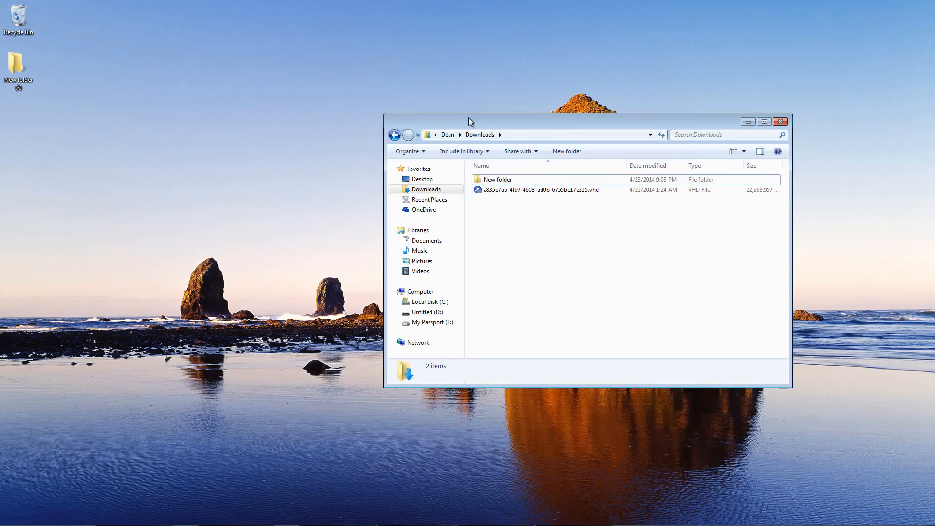
left_click_drag(469, 118, 266, 38)
left_click(309, 110)
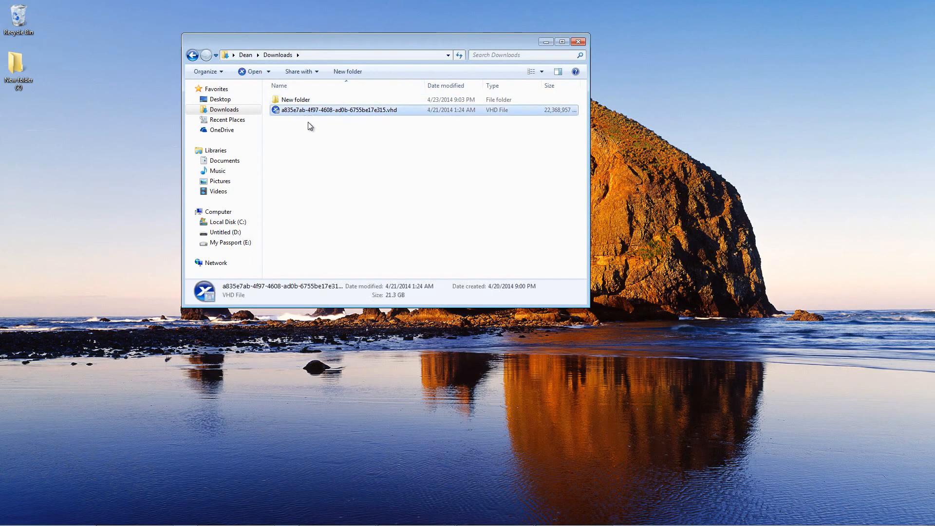
left_click(345, 243)
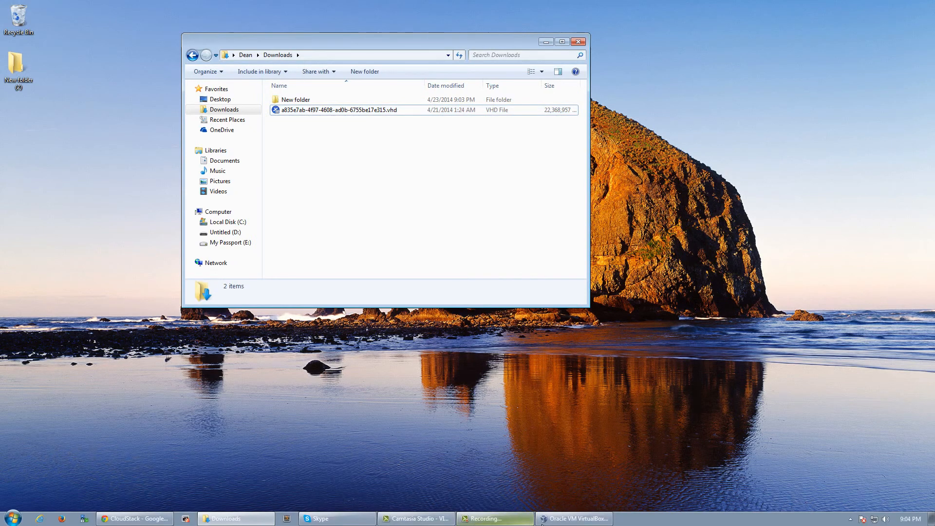
Switch to VirtualBox, start the W2K8 virtual machine and dismiss the keyboard capture and mouse integration messages while it boots
left_click(575, 520)
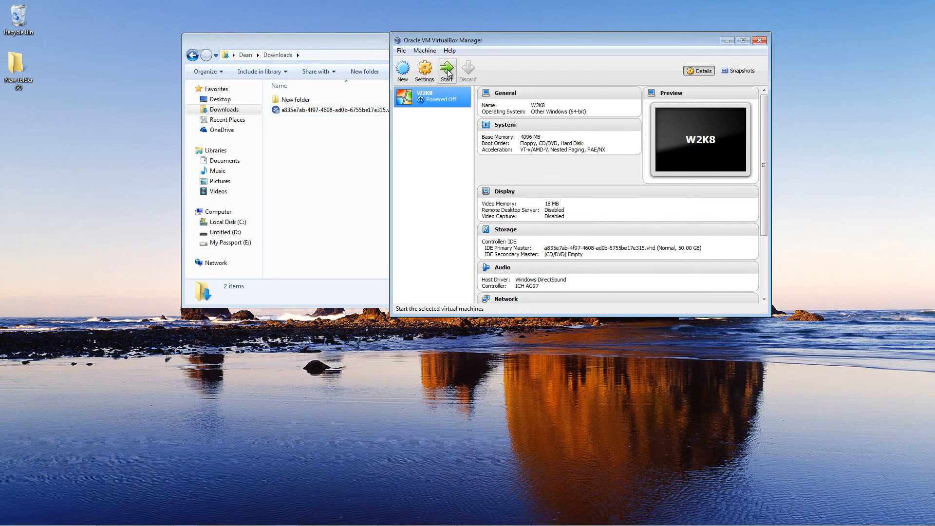
left_click(446, 71)
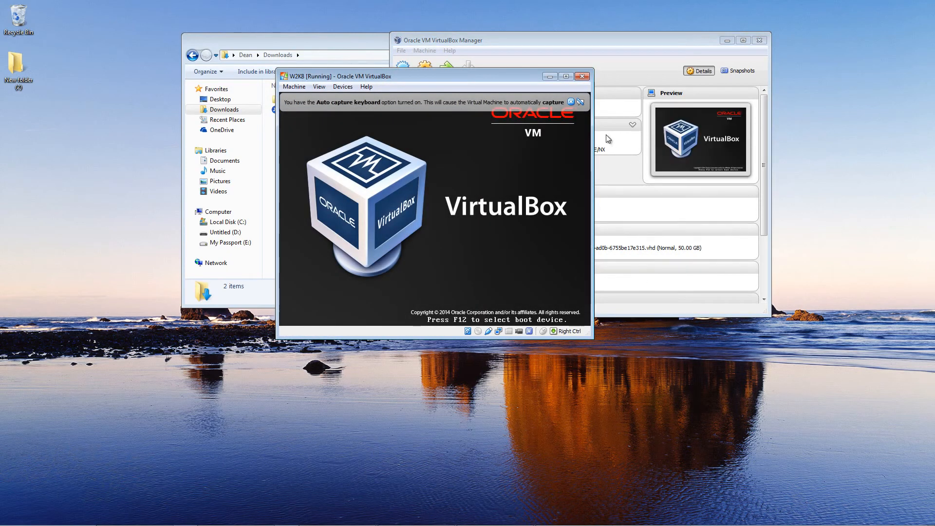
left_click(571, 101)
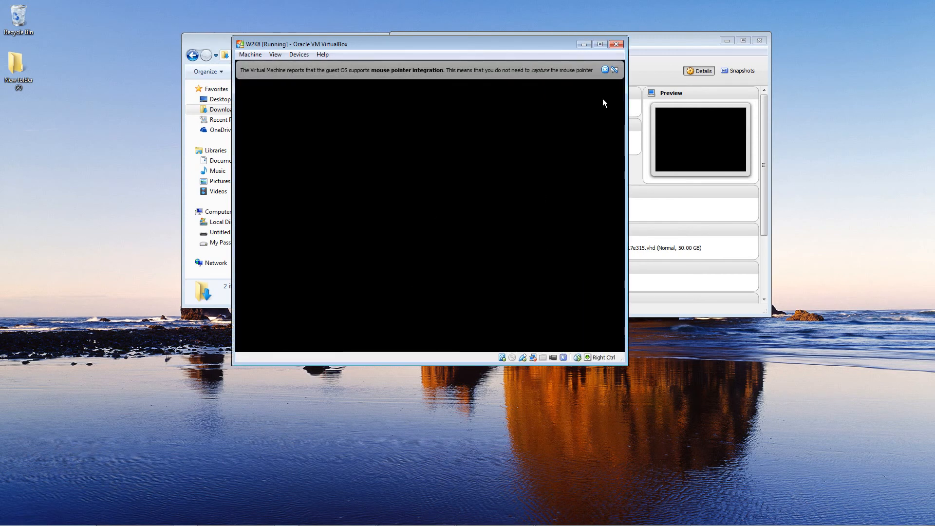
left_click(604, 69)
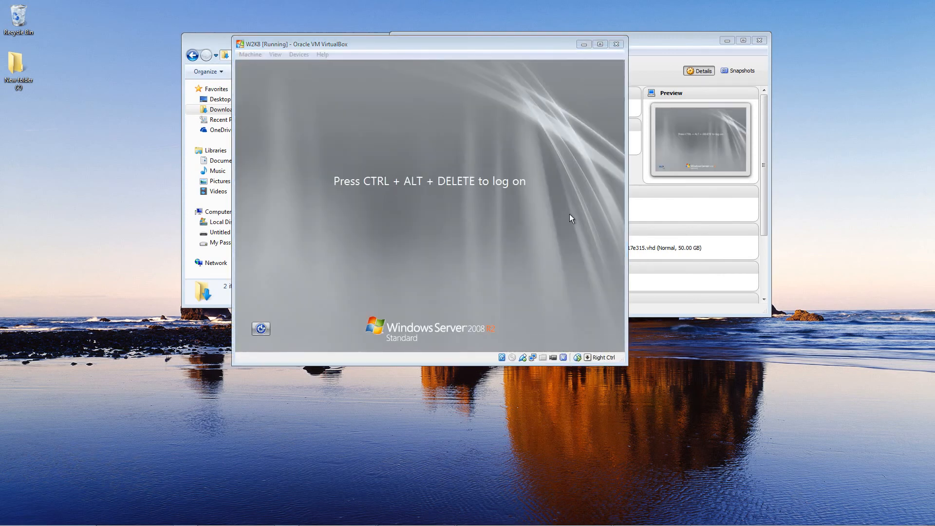
Minimize the W2K8 machine, return to CloudStack in the browser and open the Upload volume form from the storage volumes list
left_click(584, 45)
left_click(99, 520)
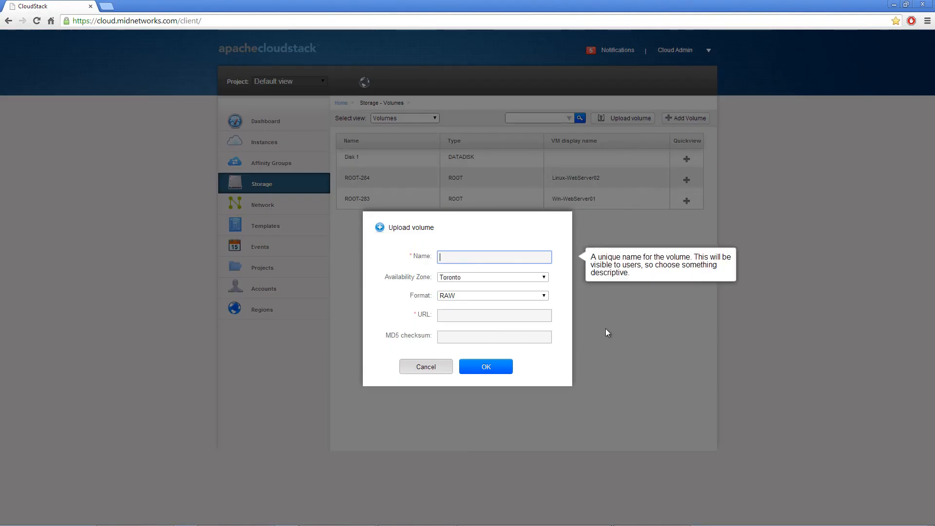
left_click(604, 357)
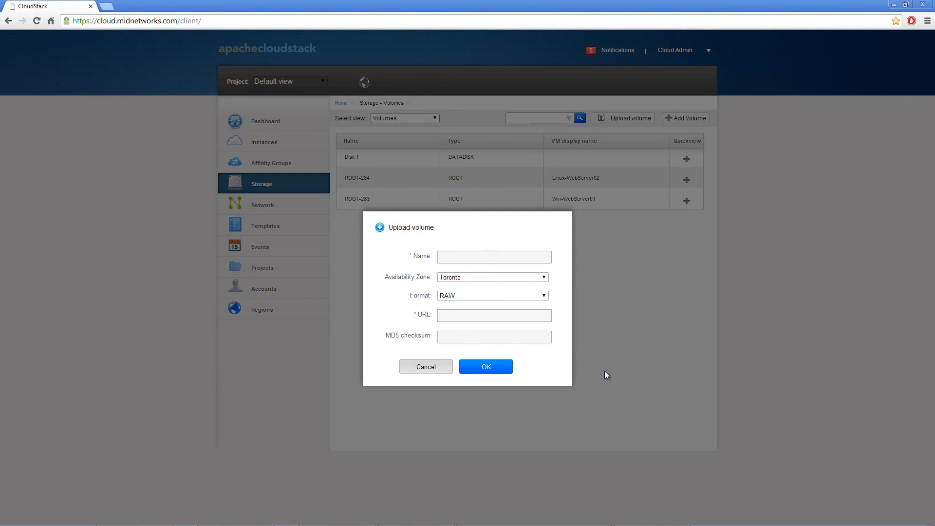